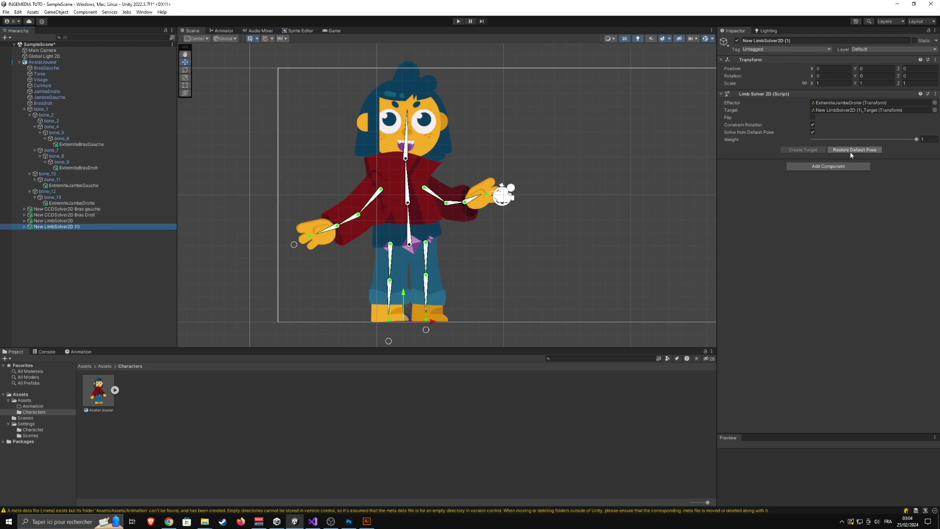
- Restore the default pose of both limb solvers and both arm CCD solvers, and save the scene
{"action": "left_click", "coordinate": [851, 150]}
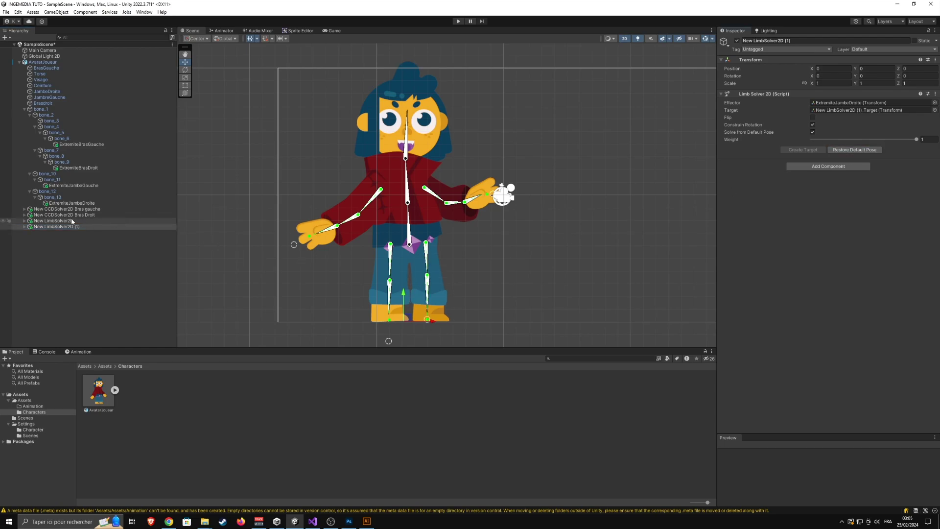
{"action": "left_click", "coordinate": [54, 221]}
{"action": "left_click", "coordinate": [864, 151]}
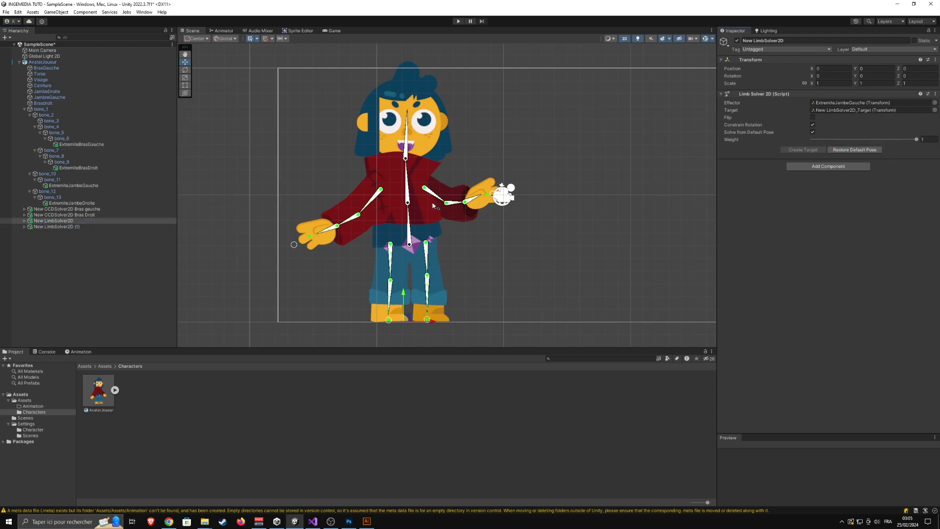
{"action": "left_click", "coordinate": [88, 217]}
{"action": "left_click", "coordinate": [854, 172]}
{"action": "left_click", "coordinate": [125, 208]}
{"action": "left_click", "coordinate": [864, 172]}
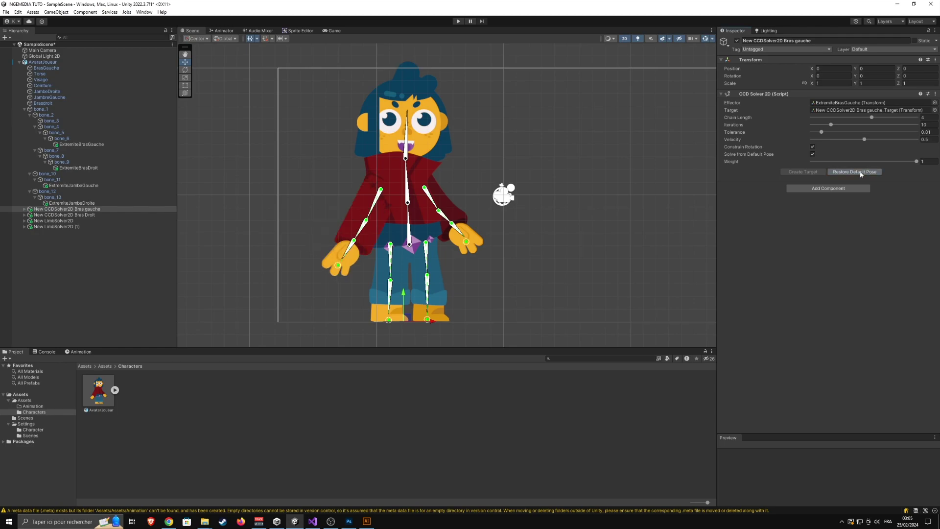
{"action": "key", "text": "ctrl+s"}
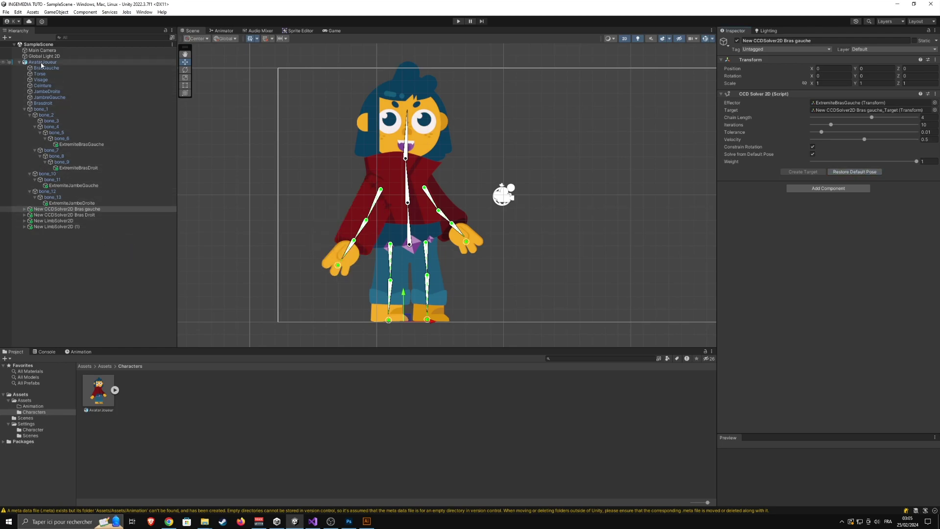
- Collapse the bone_1 hierarchy and add an Animator component to AvatarJoueur
{"action": "left_click", "coordinate": [24, 109]}
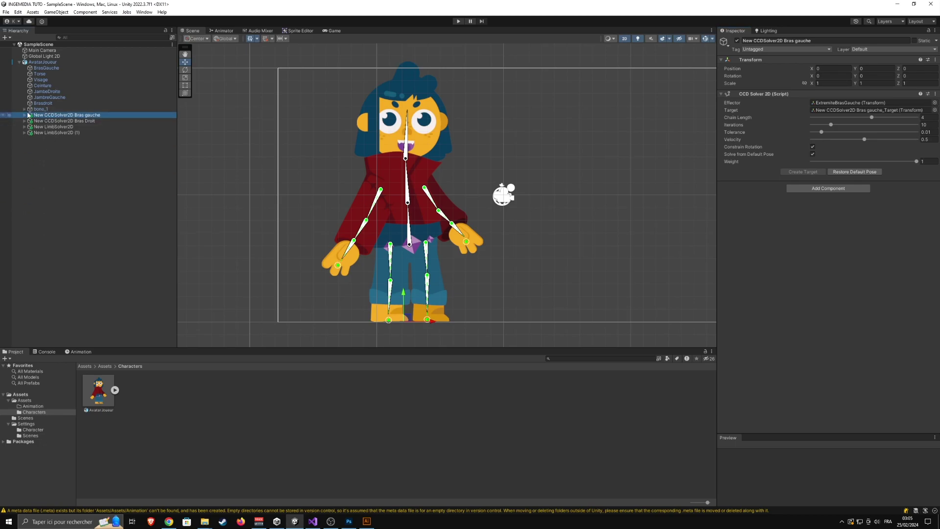
{"action": "left_click", "coordinate": [46, 62]}
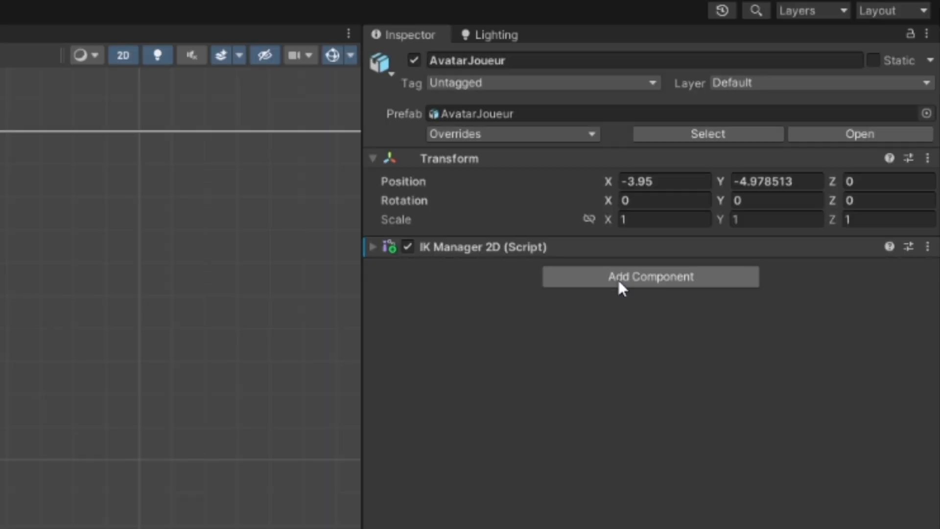
{"action": "left_click", "coordinate": [816, 125]}
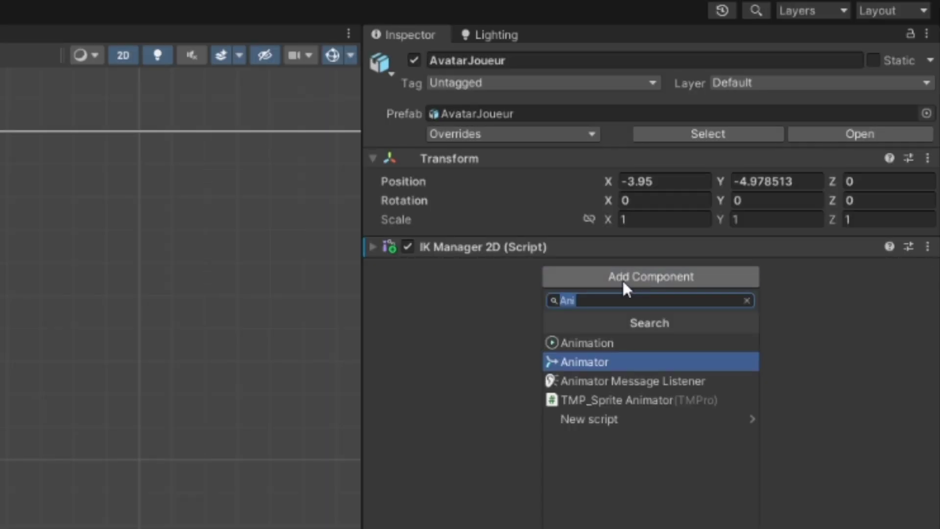
{"action": "key", "text": "BackSpace"}
{"action": "type", "text": "Anim"}
{"action": "left_click", "coordinate": [588, 363]}
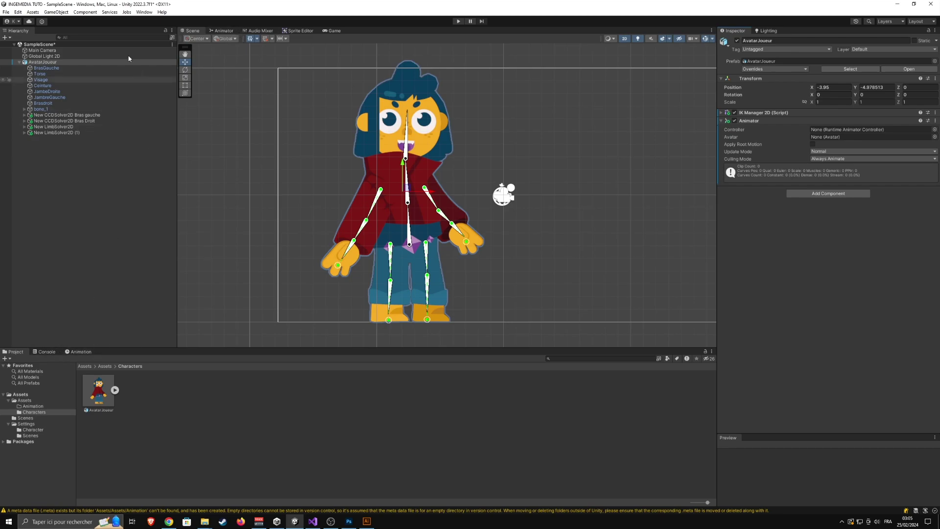
- Open the Animation window and create a clip named PlayerIdle for AvatarJoueur in the Assets/Animation folder
{"action": "left_click", "coordinate": [144, 12]}
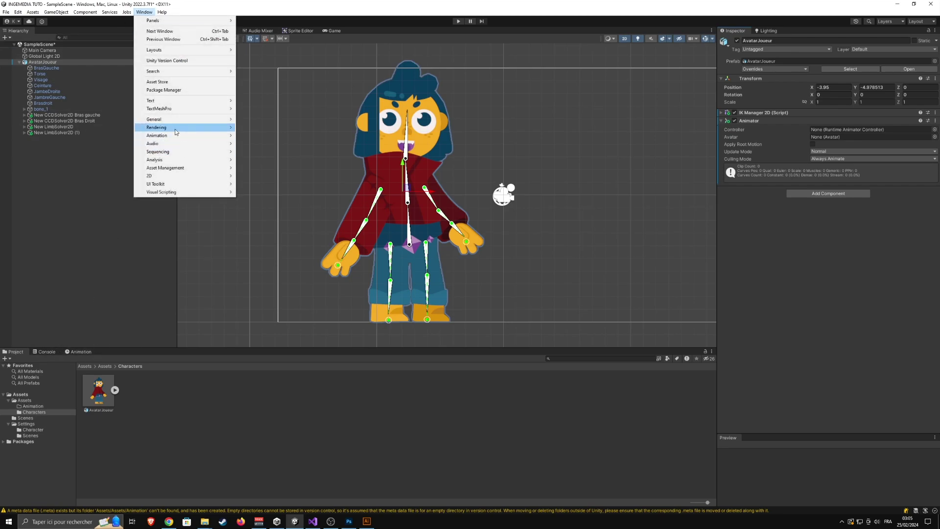
{"action": "mouse_move", "coordinate": [179, 137]}
{"action": "left_click", "coordinate": [287, 137]}
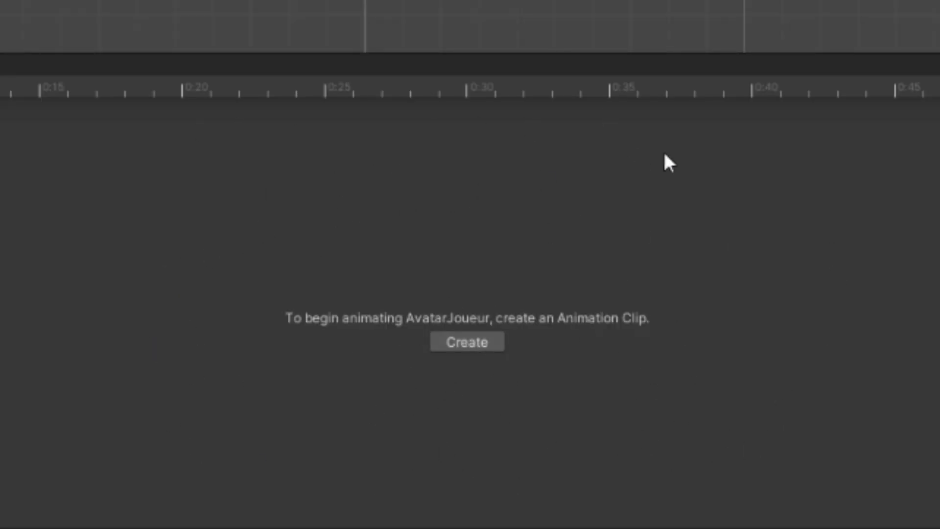
{"action": "left_click", "coordinate": [476, 346]}
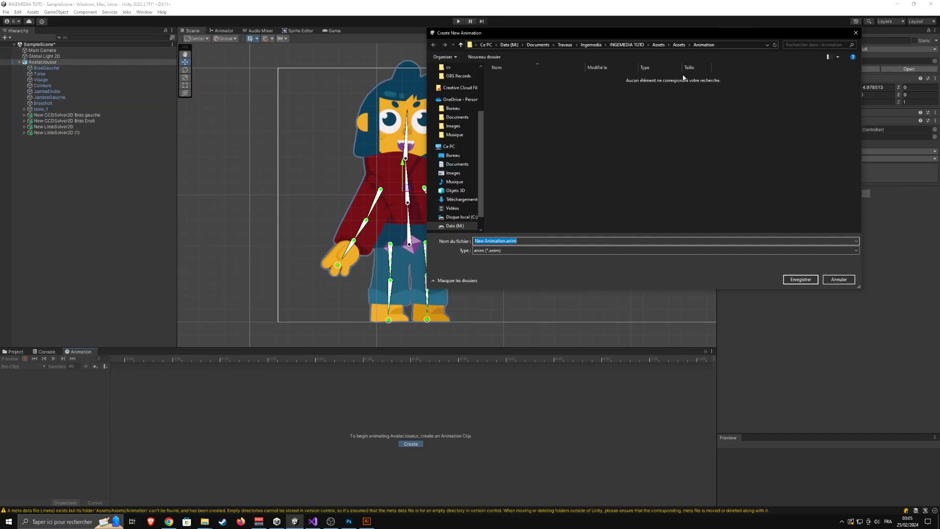
{"action": "left_click", "coordinate": [679, 45]}
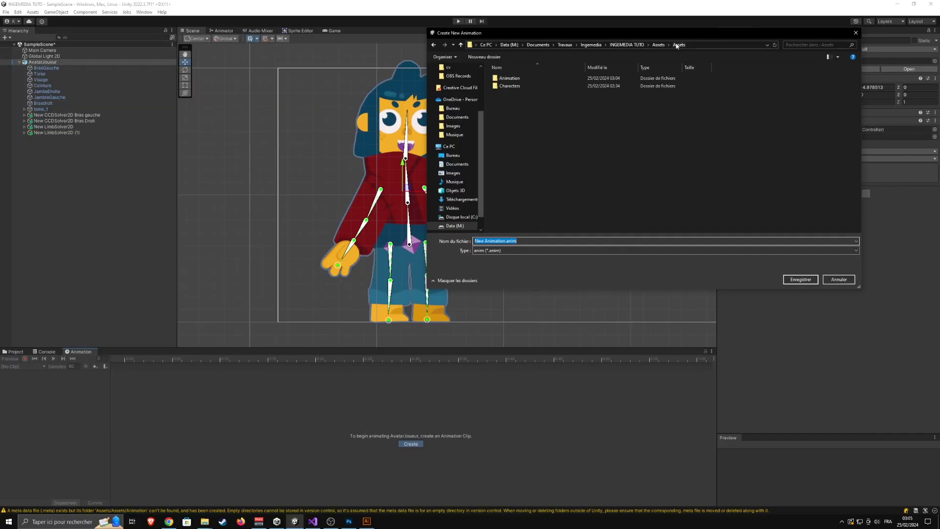
{"action": "double_click", "coordinate": [507, 79]}
{"action": "left_click", "coordinate": [529, 241]}
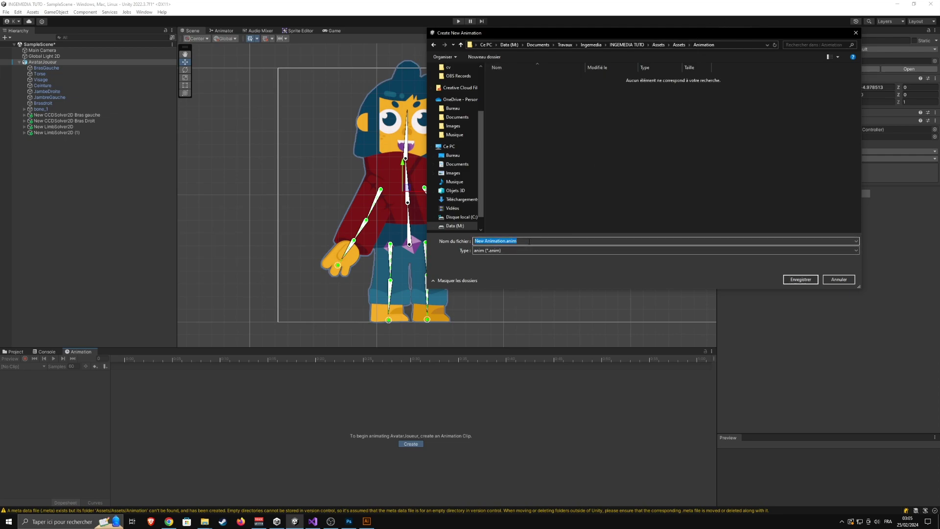
{"action": "type", "text": "Idle"}
{"action": "key", "text": "Return"}
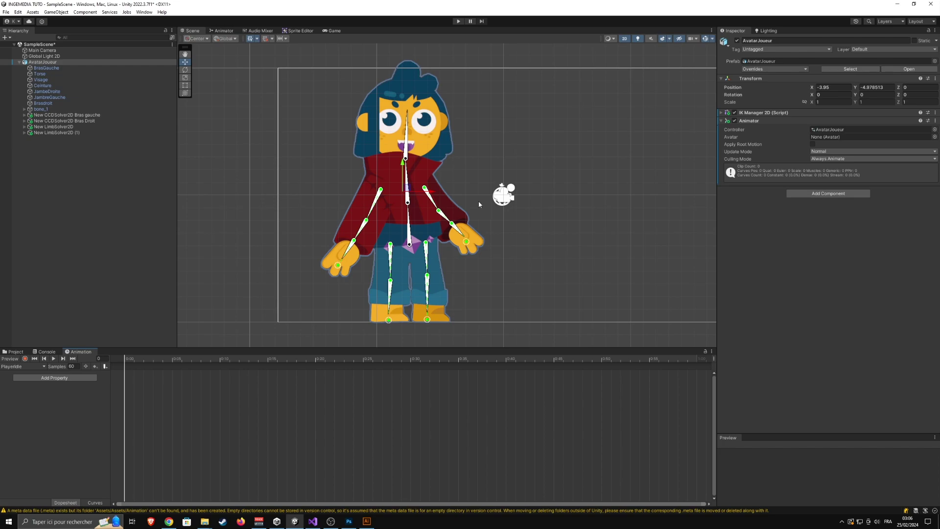
- Enlarge the Animation window and briefly play the empty PlayerIdle clip
{"action": "left_click_drag", "start_coordinate": [350, 347], "coordinate": [350, 292]}
{"action": "left_click_drag", "start_coordinate": [130, 307], "coordinate": [115, 342]}
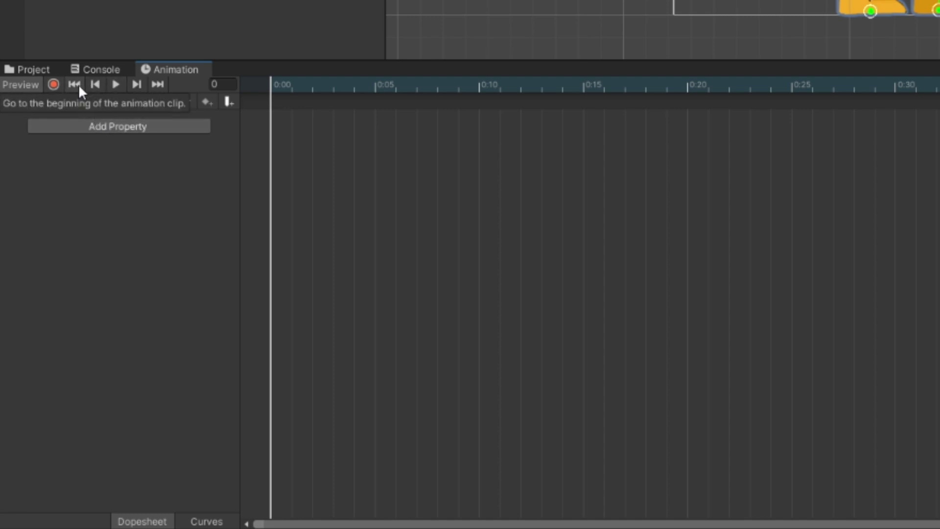
{"action": "left_click", "coordinate": [115, 84]}
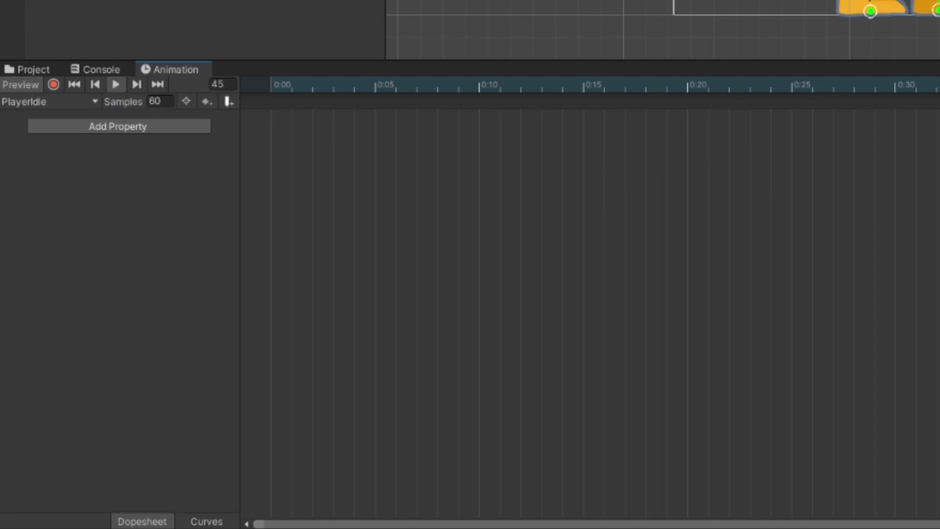
{"action": "left_click", "coordinate": [115, 85]}
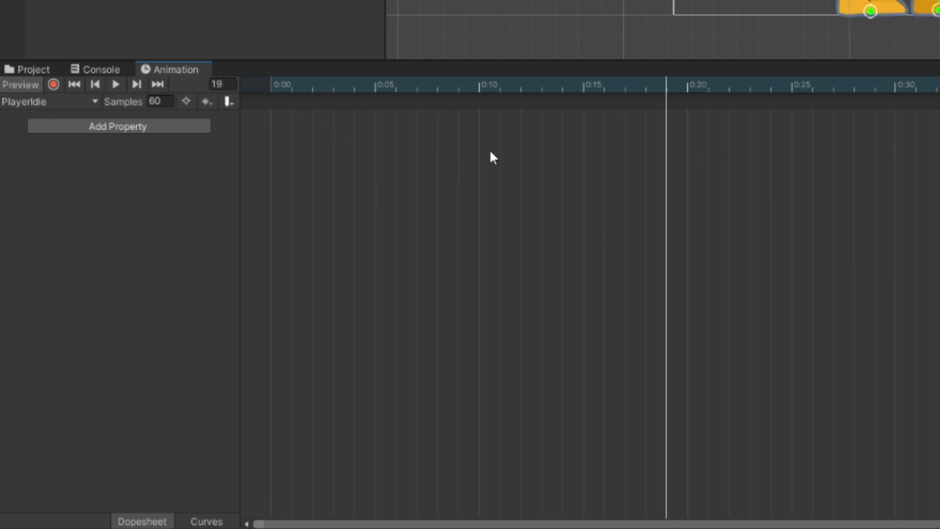
- Enable keyframe recording and lower the torso bone bone_2 slightly at frame 30
{"action": "left_click", "coordinate": [54, 84]}
{"action": "left_click_drag", "start_coordinate": [561, 86], "coordinate": [795, 122]}
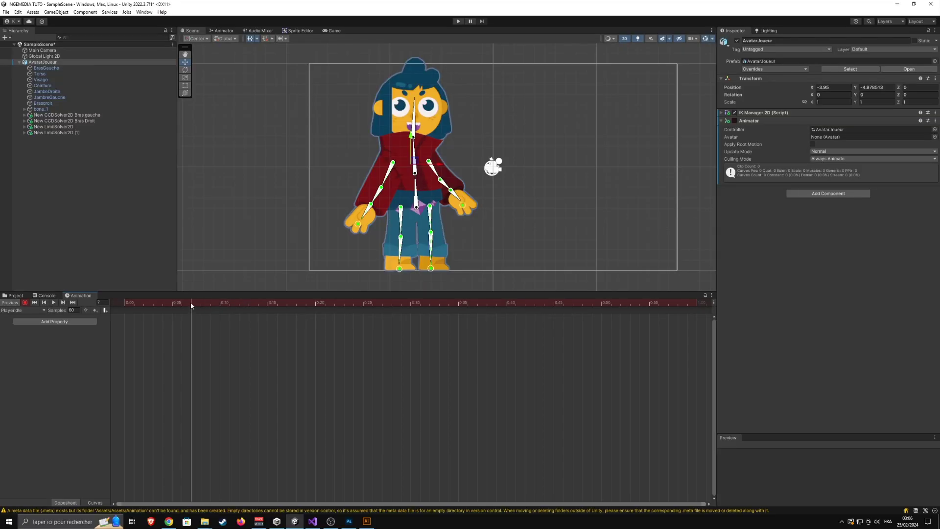
{"action": "left_click_drag", "start_coordinate": [363, 319], "coordinate": [411, 323]}
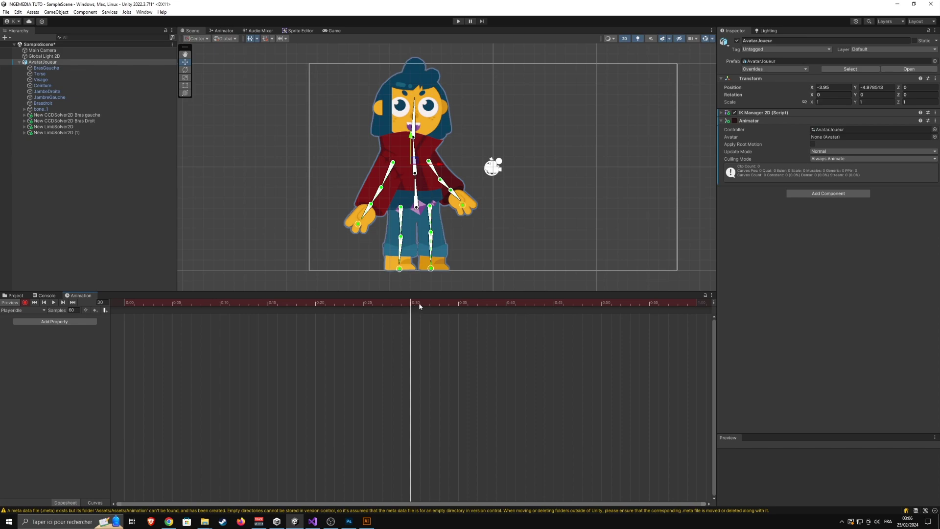
{"action": "middle_click_drag", "start_coordinate": [501, 253], "coordinate": [505, 212]}
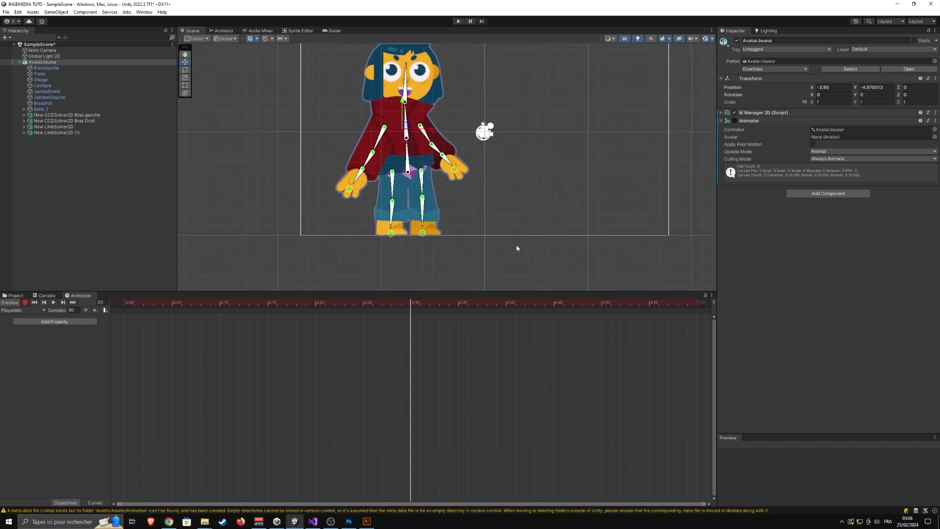
{"action": "scroll", "coordinate": [459, 225], "scroll_direction": "up", "scroll_amount": 3}
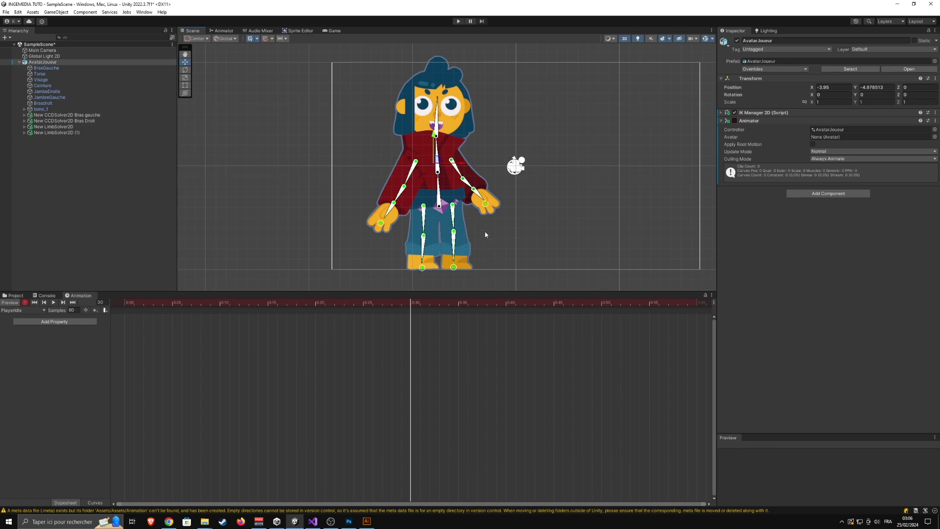
{"action": "middle_click_drag", "start_coordinate": [525, 143], "coordinate": [553, 171]}
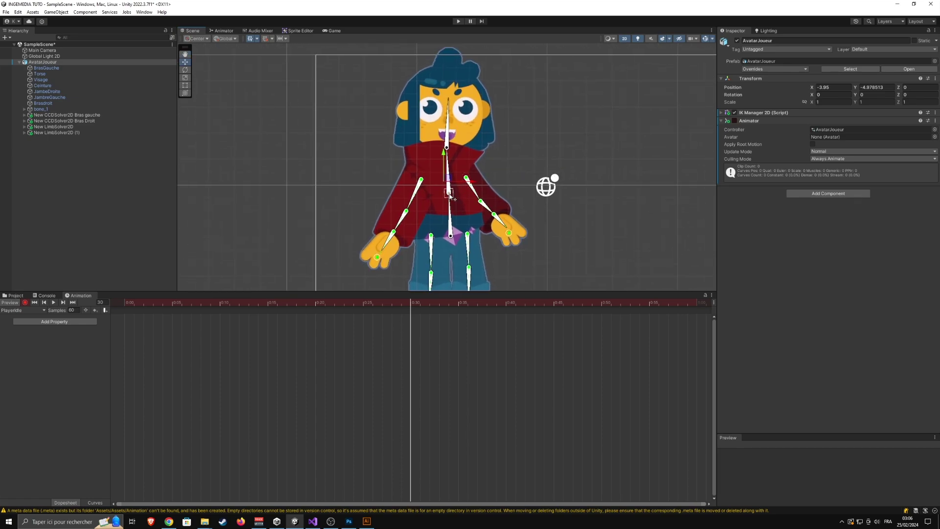
{"action": "left_click_drag", "start_coordinate": [450, 194], "coordinate": [450, 200]}
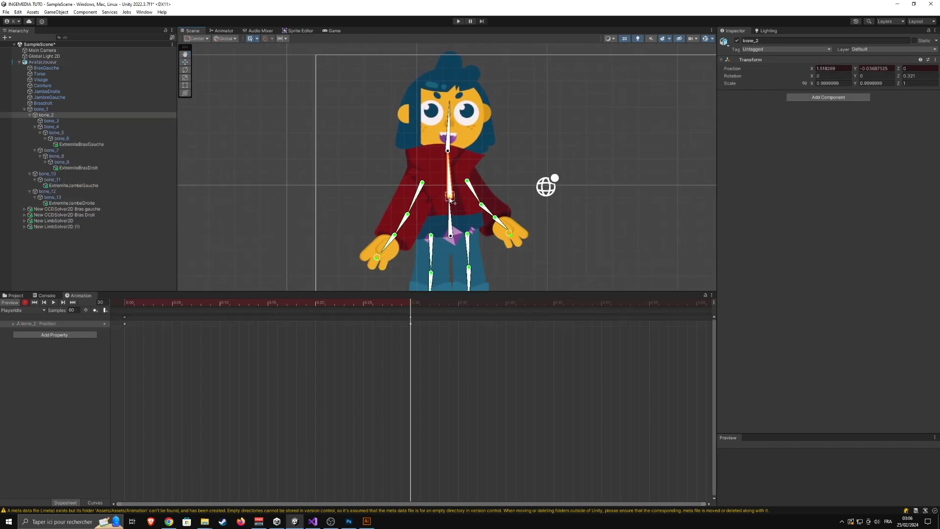
- At frame 30, move both hand IK targets slightly outward and rotate the head bone bone_3 to about -3.9 on Z
{"action": "left_click_drag", "start_coordinate": [511, 235], "coordinate": [512, 233]}
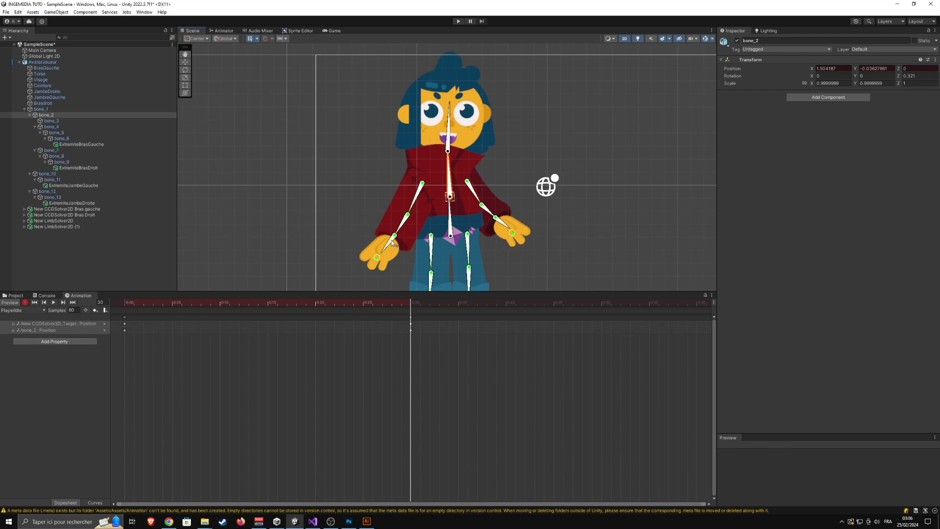
{"action": "left_click_drag", "start_coordinate": [376, 258], "coordinate": [376, 261]}
{"action": "left_click_drag", "start_coordinate": [449, 143], "coordinate": [449, 133]}
- Copy all keyframes at frame 0 and paste them at frame 60 to close the idle loop
{"action": "scroll", "coordinate": [459, 355], "scroll_direction": "down", "scroll_amount": 3}
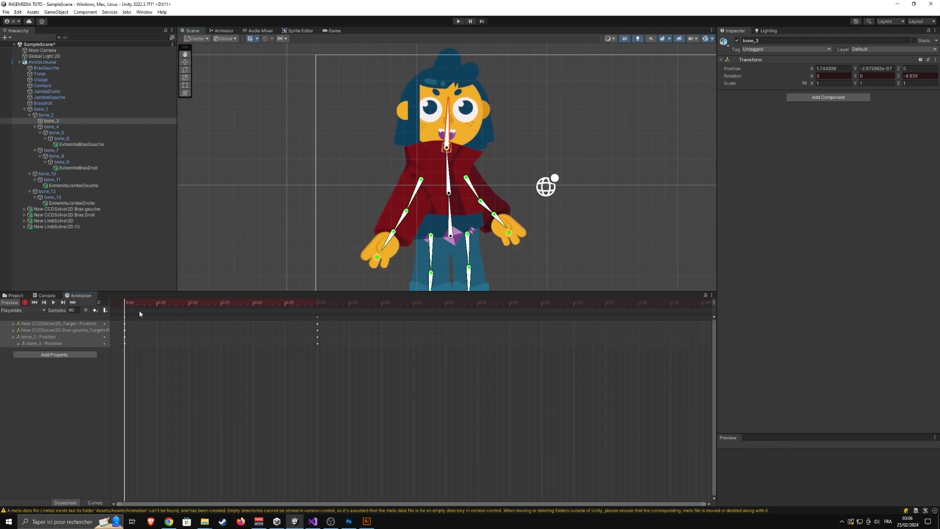
{"action": "left_click_drag", "start_coordinate": [140, 372], "coordinate": [119, 314]}
{"action": "key", "text": "ctrl+c"}
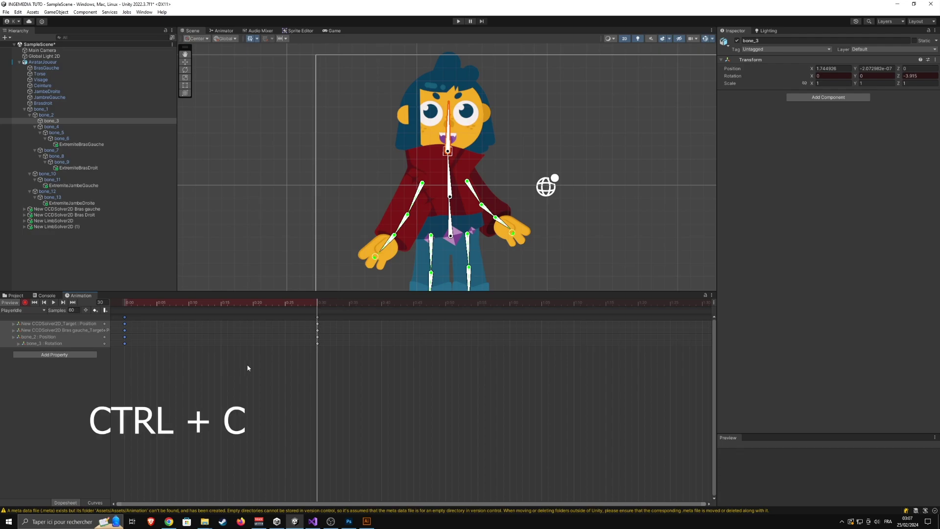
{"action": "left_click", "coordinate": [512, 301]}
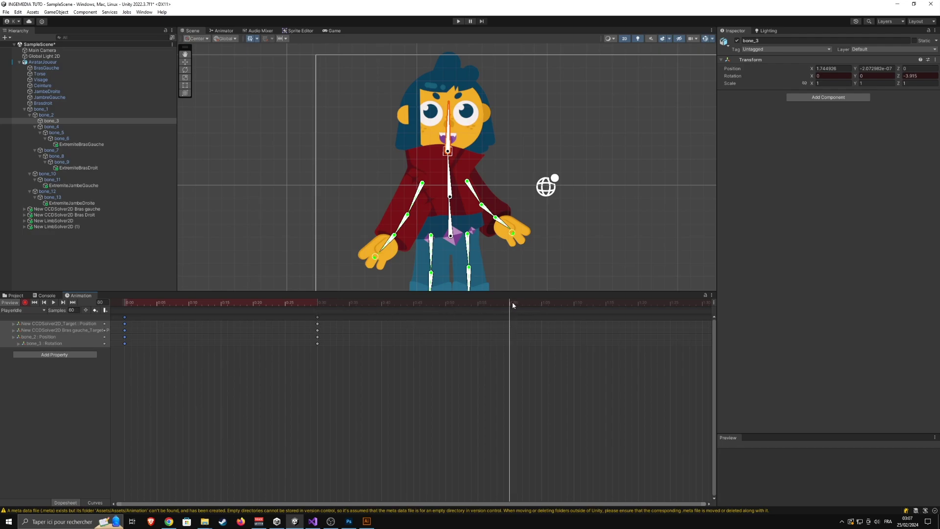
{"action": "key", "text": "ctrl+v"}
{"action": "scroll", "coordinate": [213, 362], "scroll_direction": "down", "scroll_amount": 5}
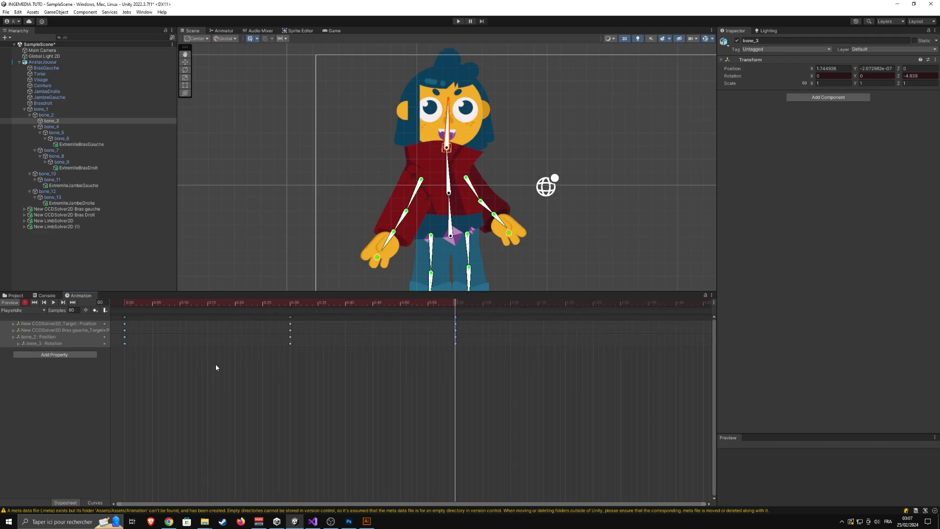
- Stop keyframe recording and play the idle animation from its first frame to check the motion
{"action": "scroll", "coordinate": [366, 214], "scroll_direction": "down", "scroll_amount": 2}
{"action": "middle_click_drag", "start_coordinate": [366, 213], "coordinate": [318, 211]}
{"action": "scroll", "coordinate": [314, 187], "scroll_direction": "down", "scroll_amount": 1}
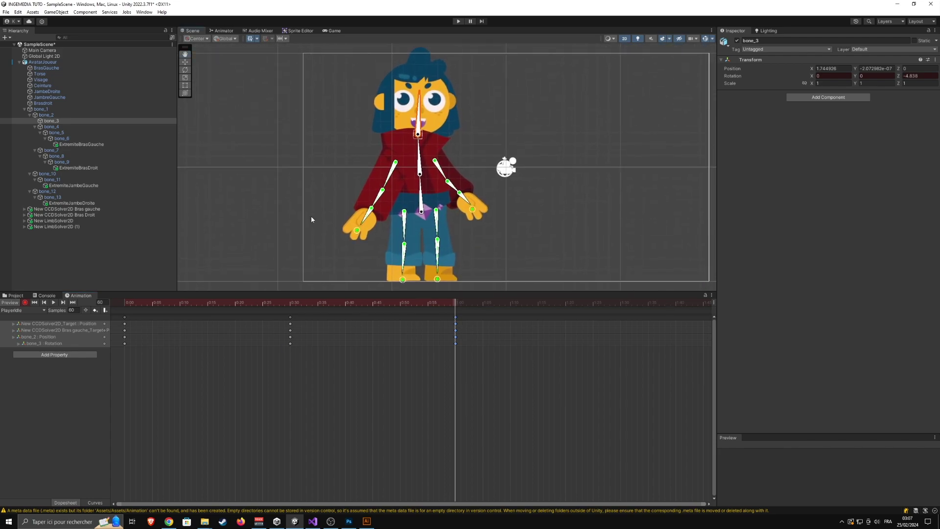
{"action": "left_click", "coordinate": [124, 317]}
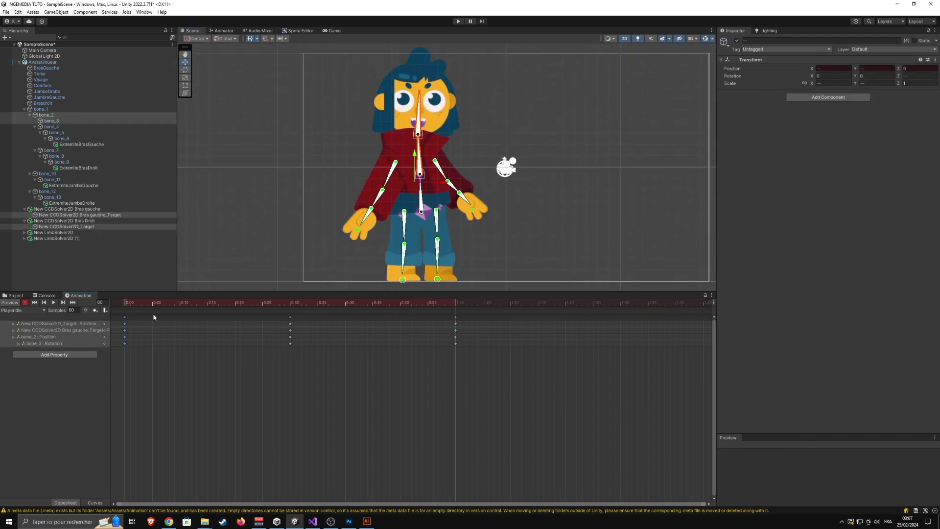
{"action": "left_click", "coordinate": [26, 302]}
{"action": "left_click", "coordinate": [35, 302]}
{"action": "left_click", "coordinate": [54, 303]}
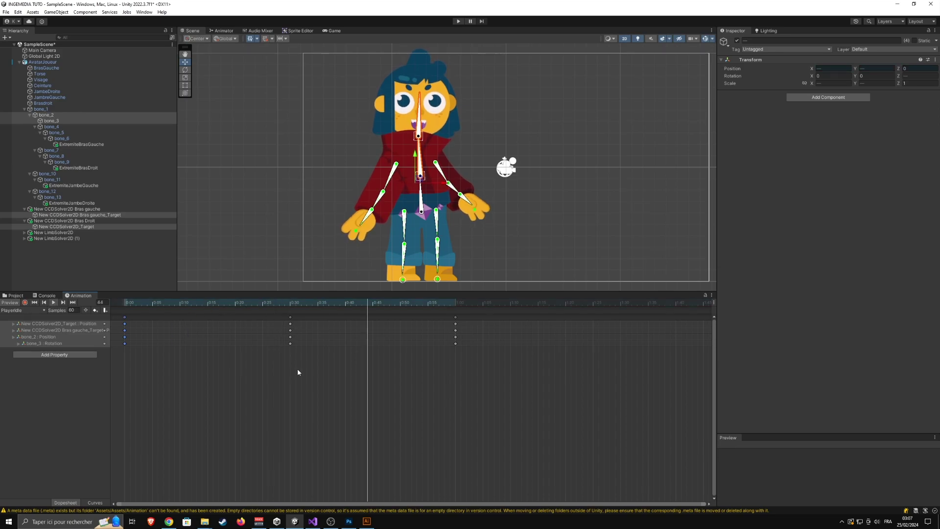
{"action": "scroll", "coordinate": [381, 382], "scroll_direction": "down", "scroll_amount": 2}
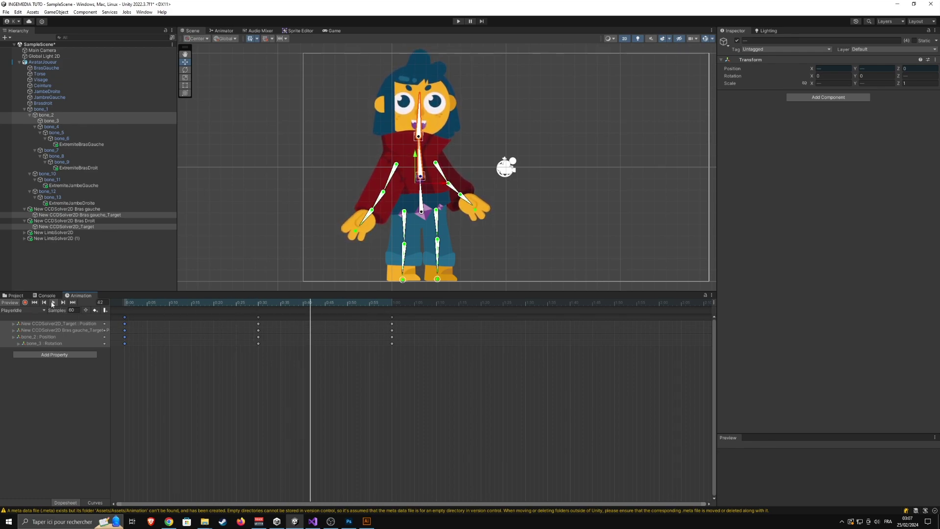
- Resume recording at frame 30, shift the hip bone bone_1 slightly sideways to about X 0.41, and adjust the right foot's IK target
{"action": "middle_click_drag", "start_coordinate": [443, 242], "coordinate": [447, 204]}
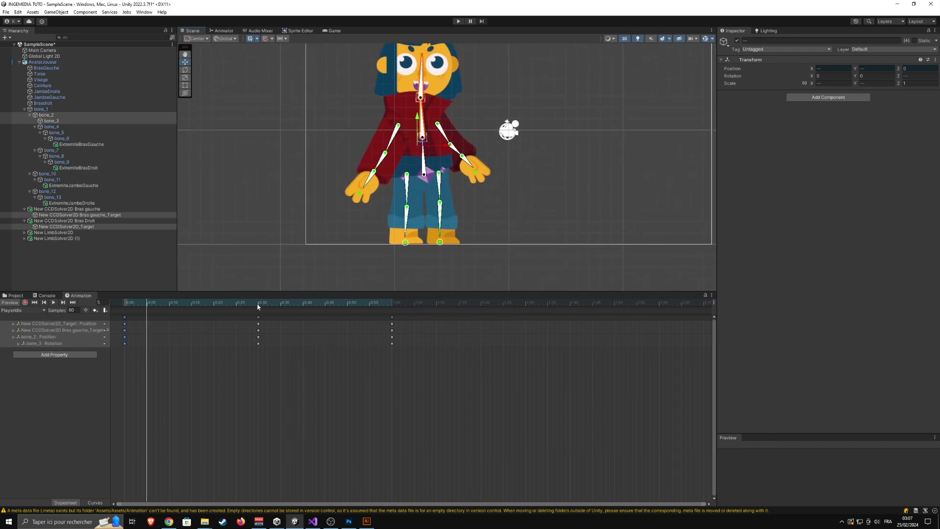
{"action": "left_click", "coordinate": [257, 304]}
{"action": "left_click", "coordinate": [25, 302]}
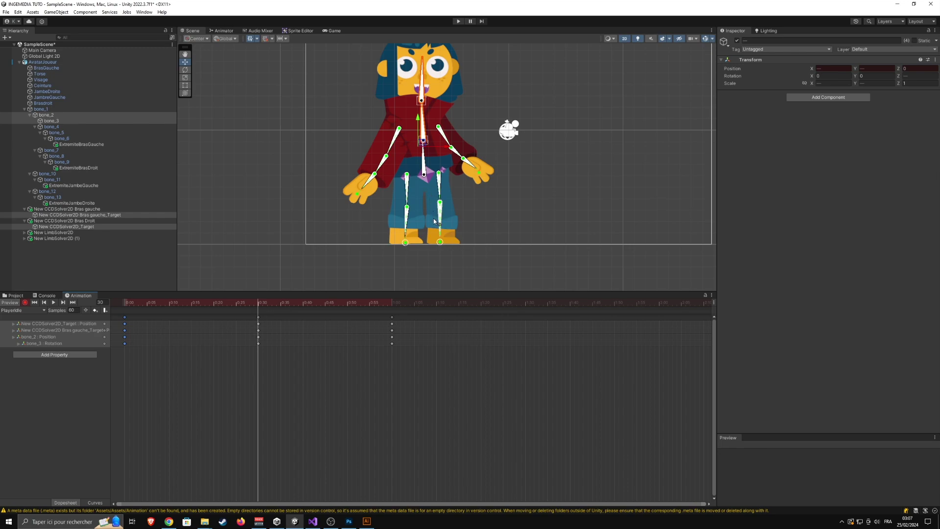
{"action": "left_click_drag", "start_coordinate": [424, 175], "coordinate": [429, 175]}
{"action": "left_click_drag", "start_coordinate": [441, 242], "coordinate": [442, 247]}
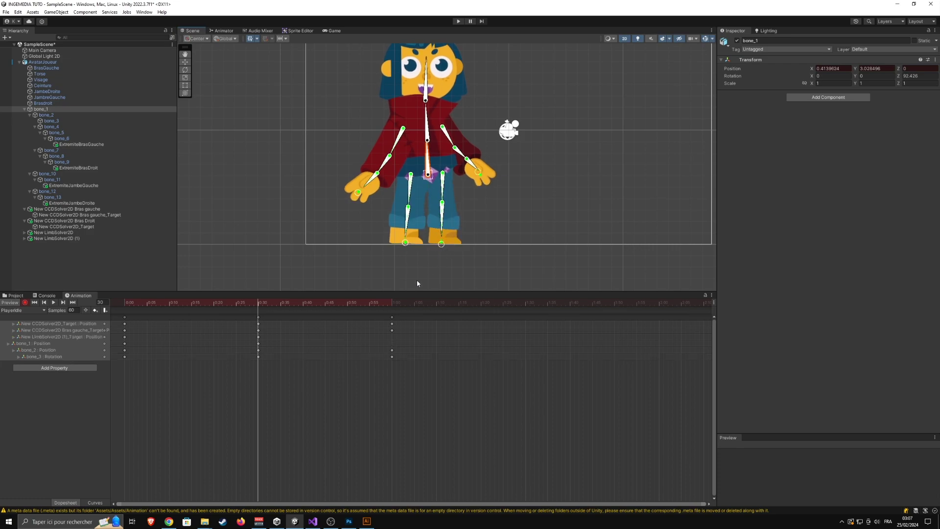
- Preview the idle motion, and copy the full set of frame 0 keyframes, including bone_1's position, to frame 60
{"action": "key", "text": "space"}
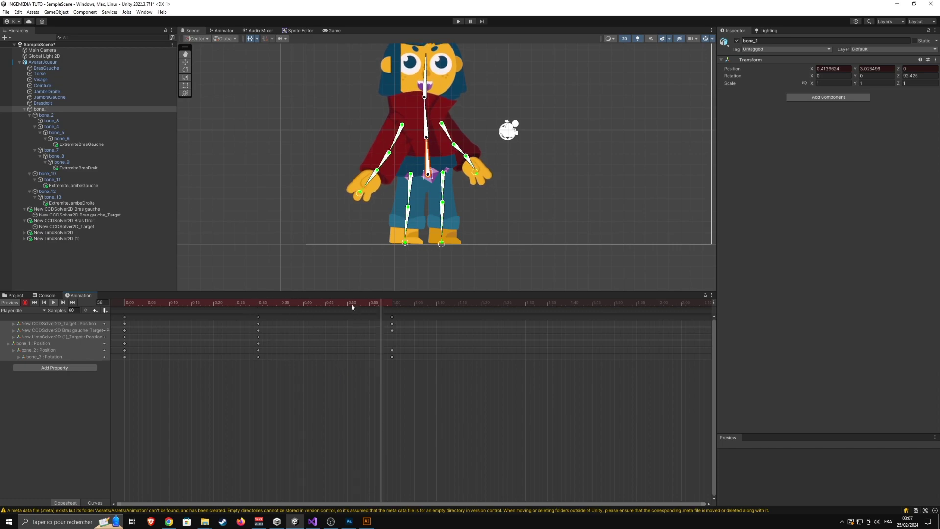
{"action": "left_click_drag", "start_coordinate": [167, 360], "coordinate": [120, 314]}
{"action": "left_click", "coordinate": [390, 305]}
{"action": "key", "text": "ctrl+v"}
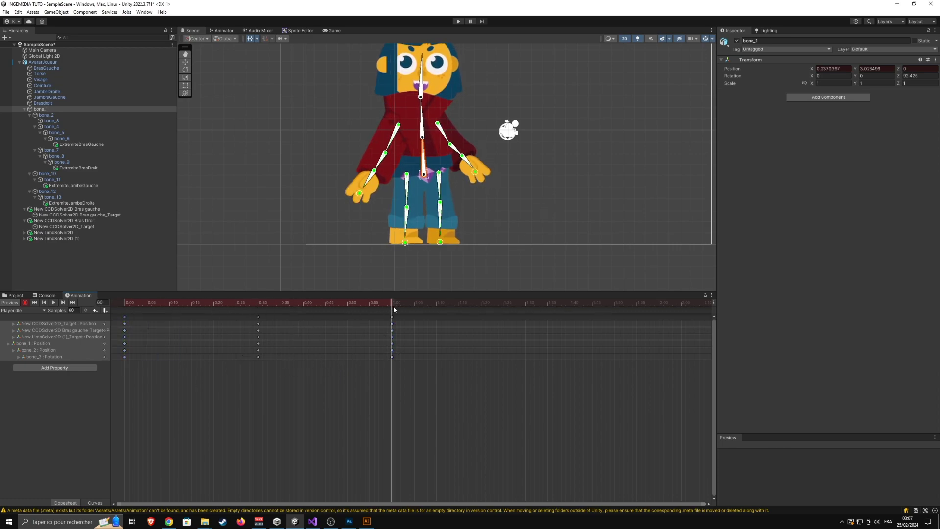
- Stop keyframe recording and play the PlayerIdle clip from its first frame to check the loop
{"action": "left_click_drag", "start_coordinate": [170, 387], "coordinate": [124, 319]}
{"action": "middle_click_drag", "start_coordinate": [435, 206], "coordinate": [439, 237]}
{"action": "scroll", "coordinate": [439, 237], "scroll_direction": "down", "scroll_amount": 1}
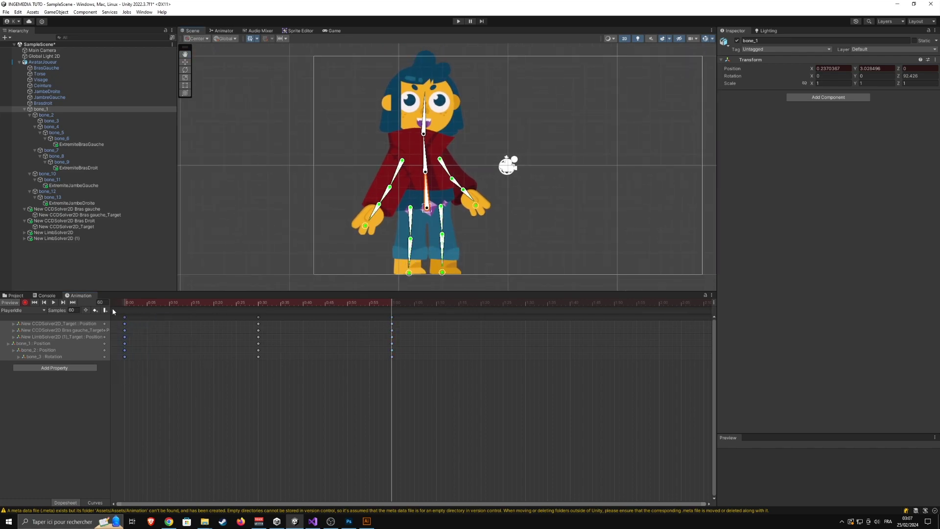
{"action": "left_click", "coordinate": [25, 302]}
{"action": "left_click", "coordinate": [35, 303]}
{"action": "left_click", "coordinate": [54, 302]}
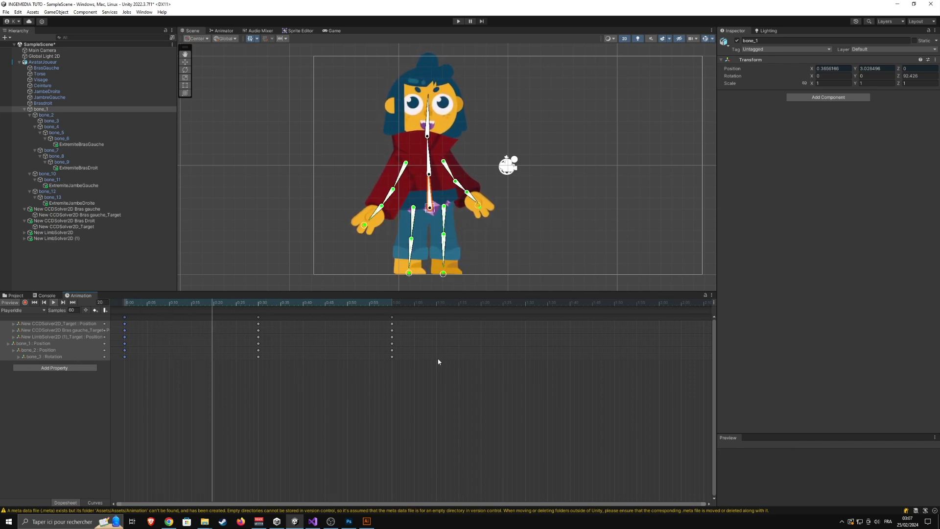
{"action": "left_click", "coordinate": [53, 303]}
- Stretch all PlayerIdle keyframes so the loop ends at frame 90, and preview the slower motion
{"action": "scroll", "coordinate": [267, 395], "scroll_direction": "down", "scroll_amount": 2}
{"action": "left_click_drag", "start_coordinate": [350, 399], "coordinate": [113, 315]}
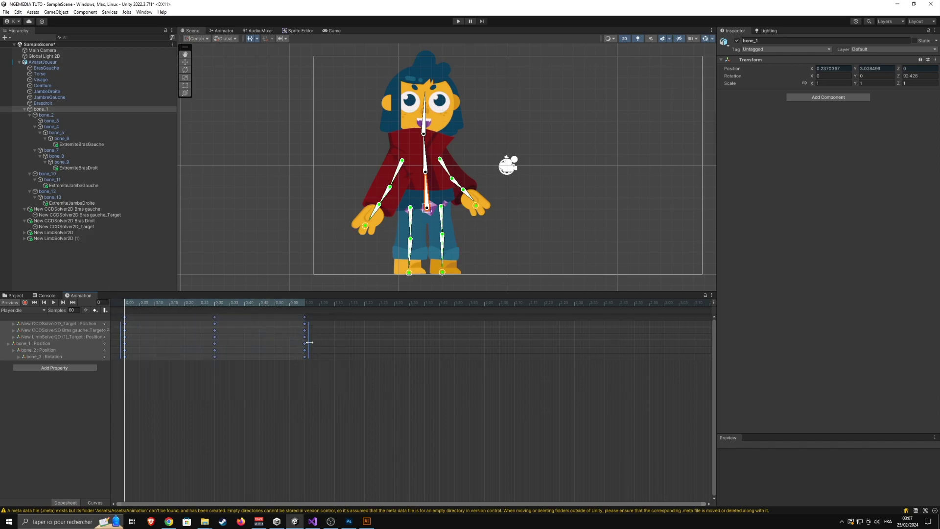
{"action": "left_click_drag", "start_coordinate": [310, 343], "coordinate": [400, 349]}
{"action": "key", "text": "space"}
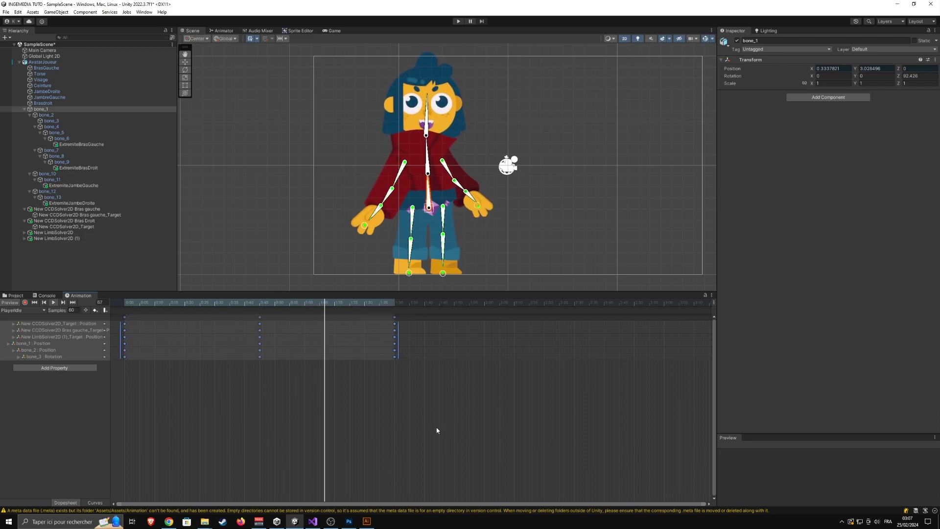
{"action": "scroll", "coordinate": [318, 233], "scroll_direction": "down", "scroll_amount": 3}
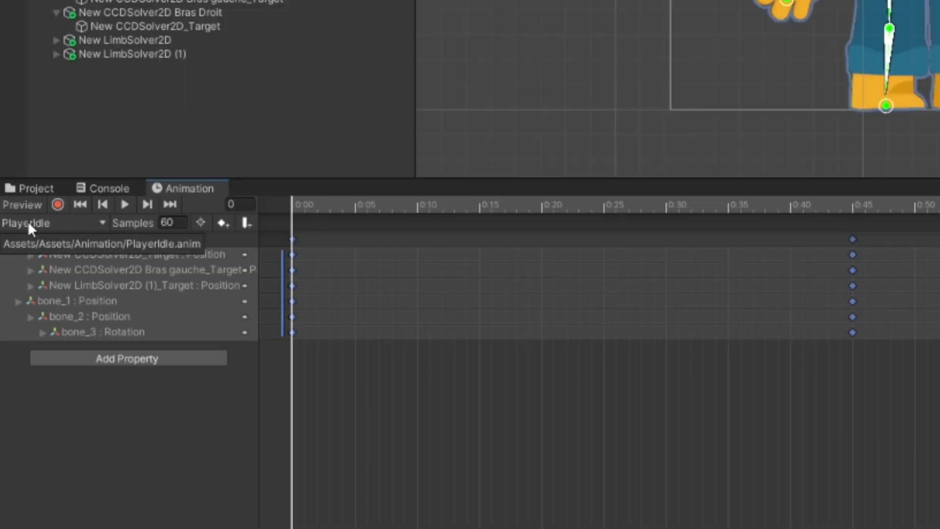
- Create a new animation clip named PlayerWalk in the Animation folder
{"action": "left_click", "coordinate": [46, 222]}
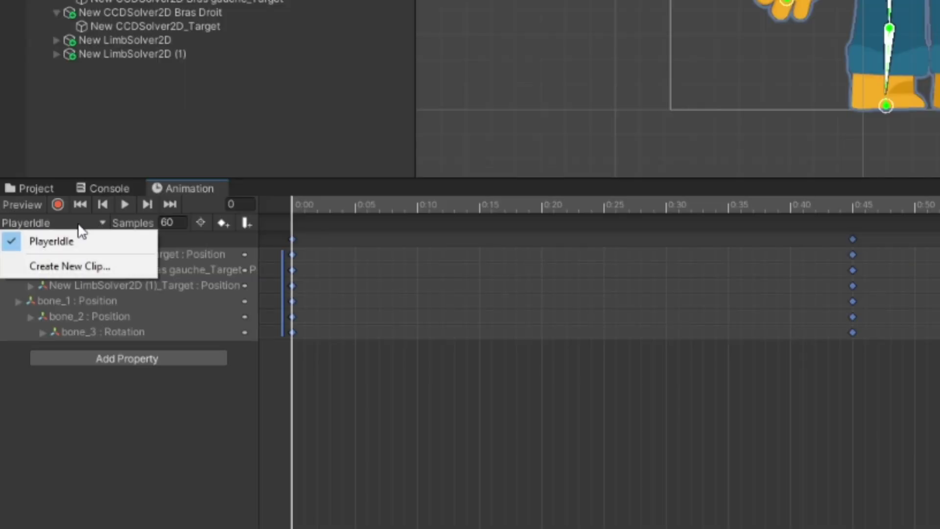
{"action": "left_click", "coordinate": [90, 263]}
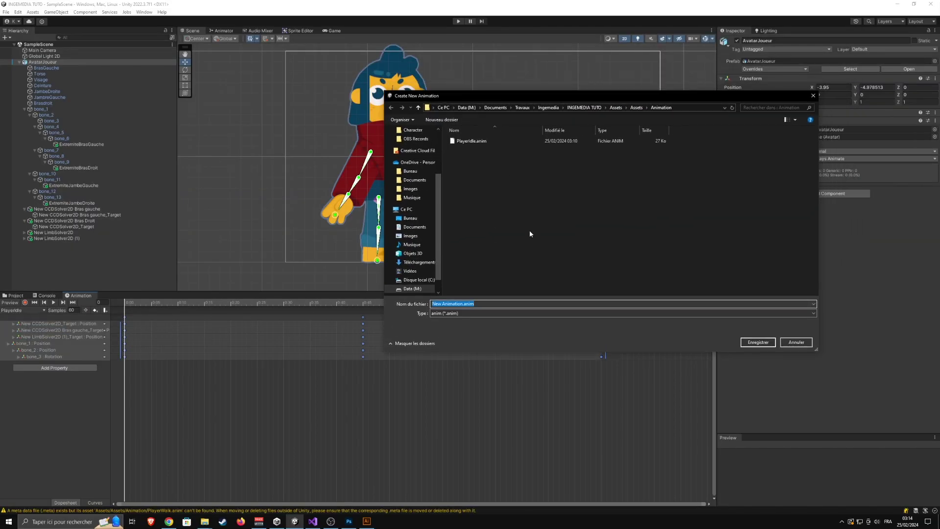
{"action": "type", "text": "Player"}
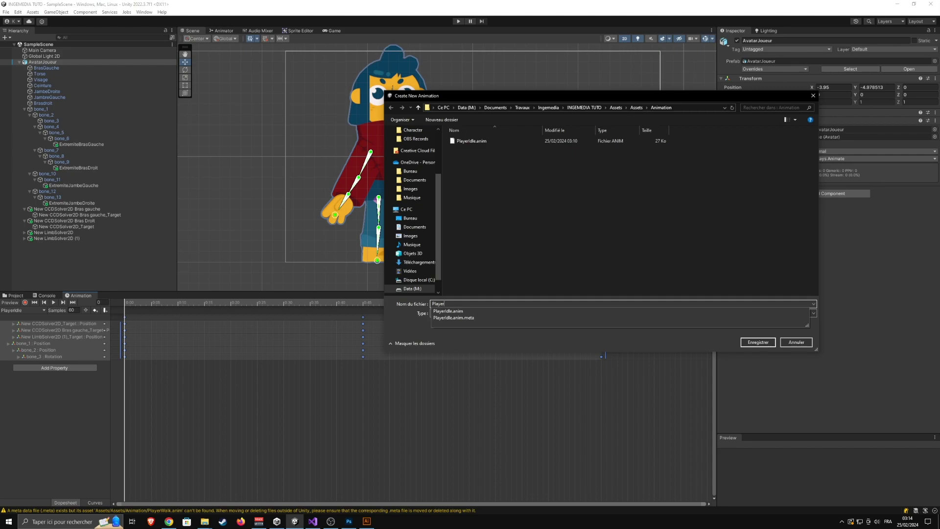
{"action": "type", "text": "Walk"}
{"action": "key", "text": "Return"}
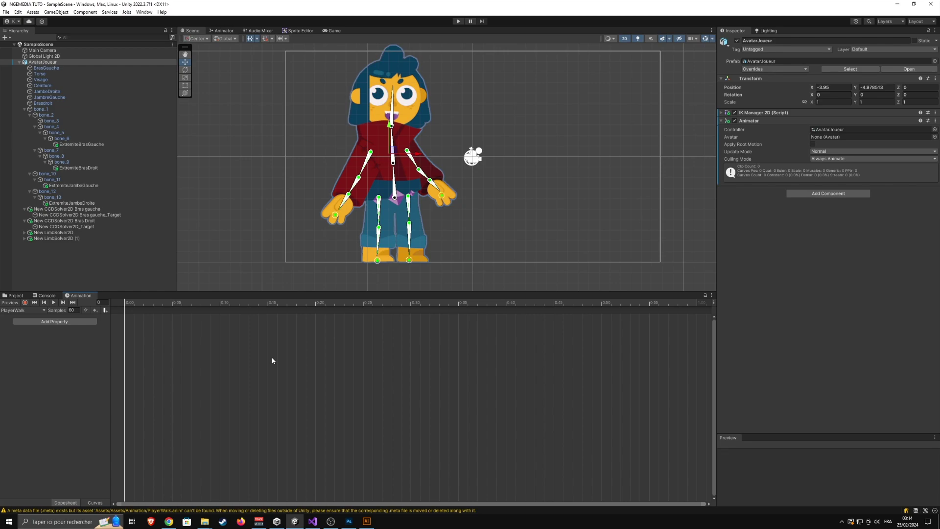
- Record a stride pose at frame 0: right foot target forward, left foot target back and raised, bone_1 at about X 0.39, Y 2.84
{"action": "left_click", "coordinate": [25, 304]}
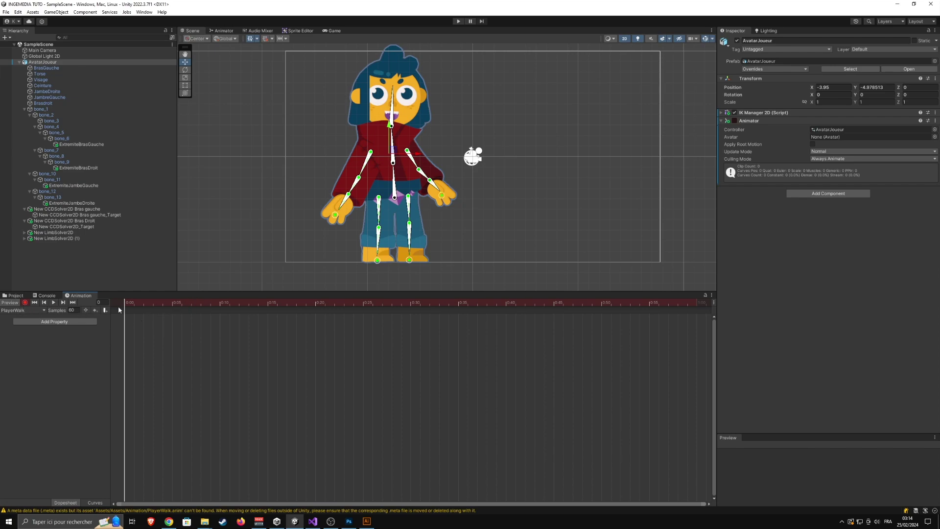
{"action": "left_click_drag", "start_coordinate": [410, 262], "coordinate": [437, 264]}
{"action": "left_click_drag", "start_coordinate": [374, 263], "coordinate": [352, 253]}
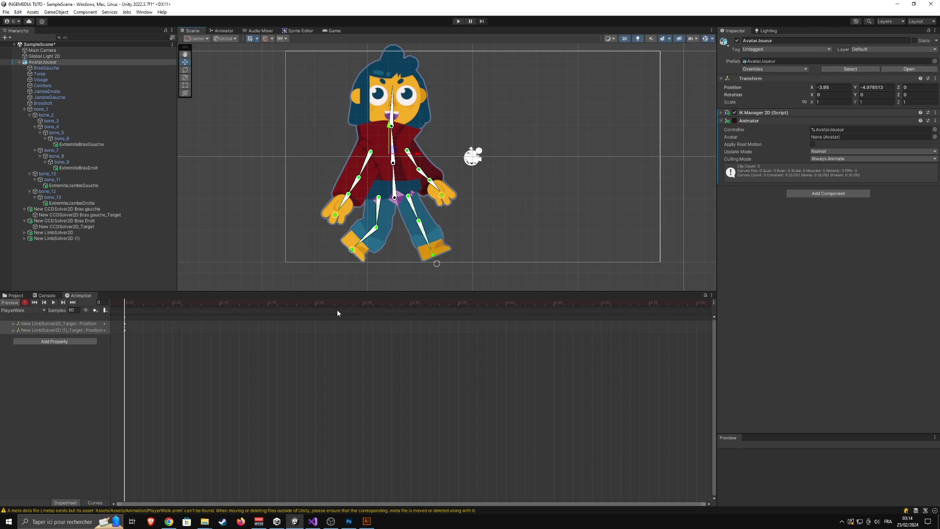
{"action": "scroll", "coordinate": [341, 334], "scroll_direction": "down", "scroll_amount": 2}
{"action": "left_click_drag", "start_coordinate": [396, 199], "coordinate": [399, 203]}
{"action": "left_click_drag", "start_coordinate": [437, 265], "coordinate": [444, 261]}
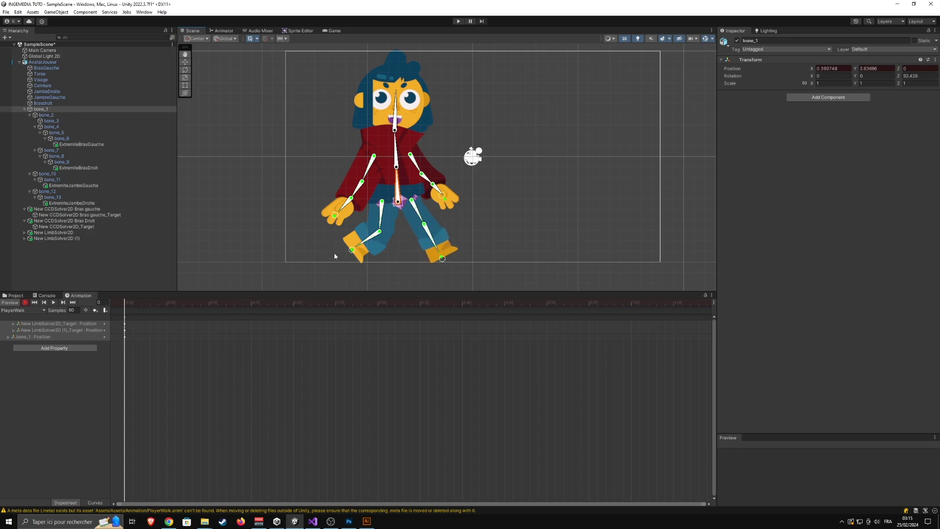
{"action": "left_click_drag", "start_coordinate": [352, 253], "coordinate": [351, 250]}
- At frame 15, bring the right foot target under the body, raise the left foot target behind it, and move bone_1 to about X 0.29, Y 2.96
{"action": "left_click_drag", "start_coordinate": [143, 308], "coordinate": [250, 314]}
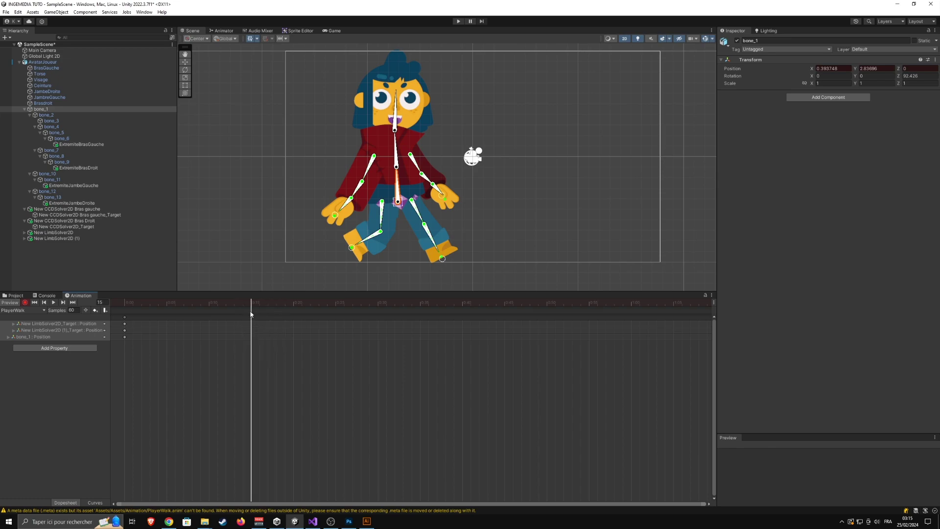
{"action": "left_click_drag", "start_coordinate": [442, 258], "coordinate": [407, 266]}
{"action": "left_click_drag", "start_coordinate": [353, 250], "coordinate": [373, 244]}
{"action": "left_click_drag", "start_coordinate": [398, 201], "coordinate": [398, 201]}
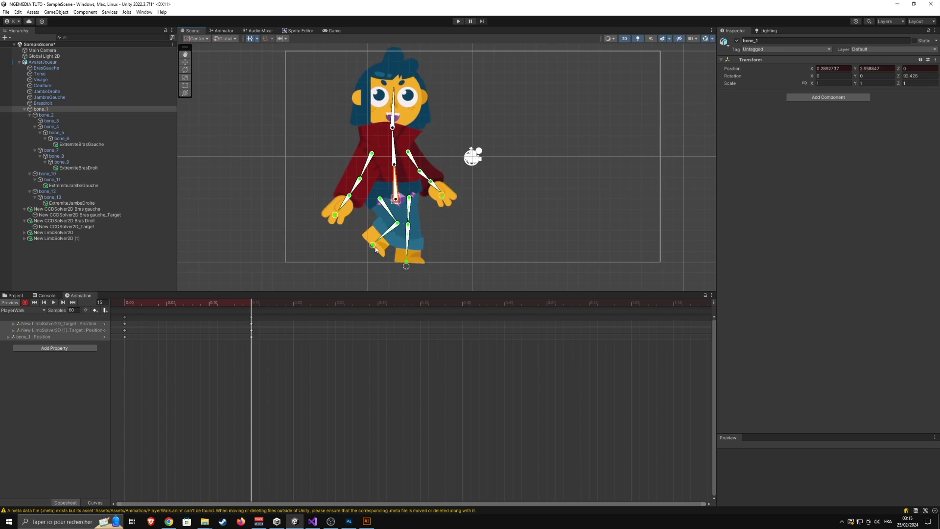
{"action": "mouse_move", "coordinate": [374, 245]}
{"action": "left_mouse_down"}
{"action": "mouse_move", "coordinate": [386, 239]}
{"action": "mouse_move", "coordinate": [384, 247]}
{"action": "mouse_move", "coordinate": [371, 243]}
{"action": "left_mouse_up"}
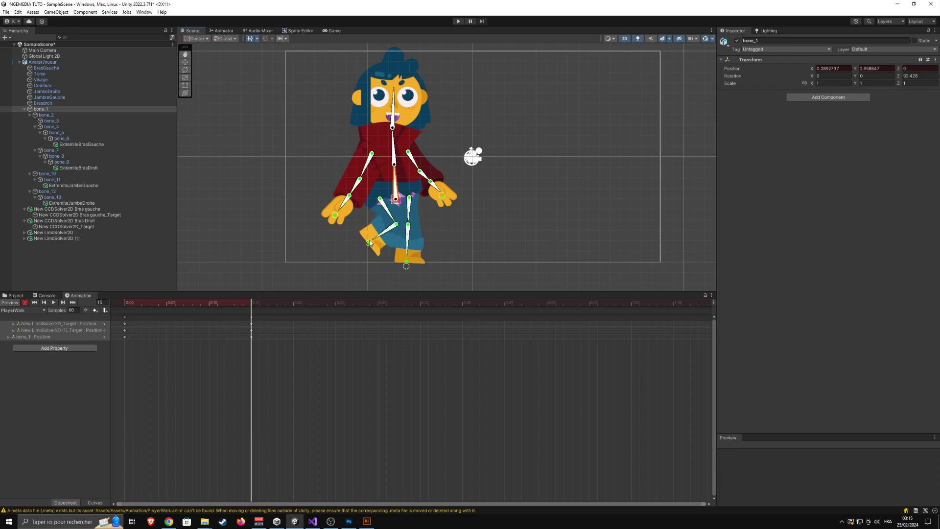
- Stop recording and open AvatarJoueur.psb from the project's Characters folder in Photoshop
{"action": "left_click", "coordinate": [25, 302]}
{"action": "left_click", "coordinate": [15, 296]}
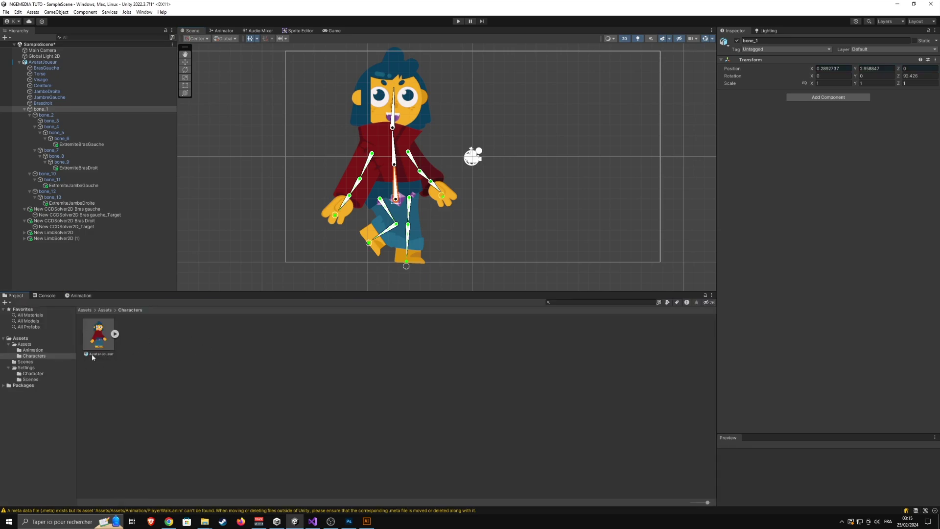
{"action": "left_click", "coordinate": [93, 336]}
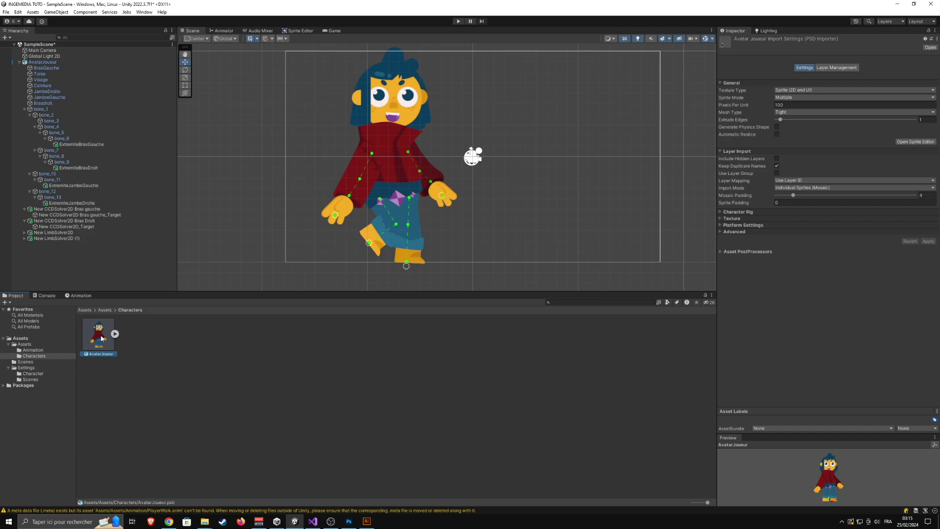
{"action": "right_click", "coordinate": [178, 368]}
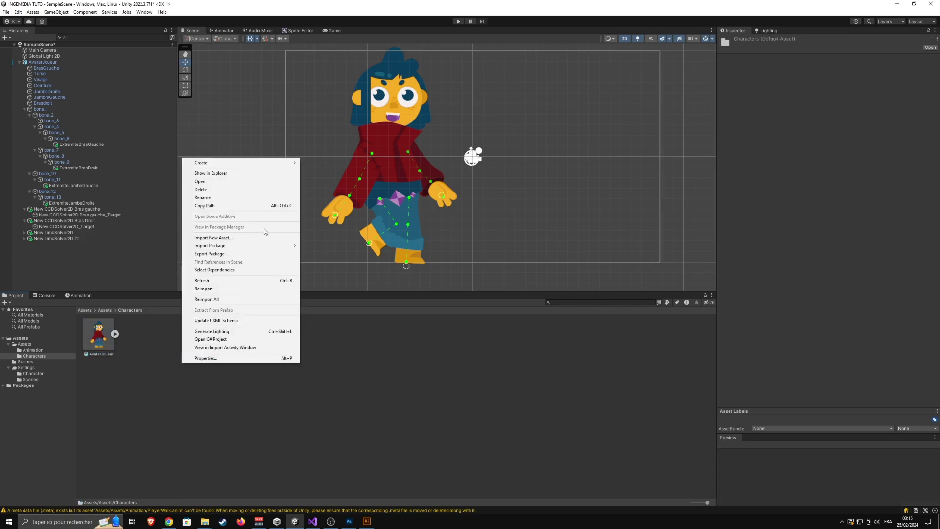
{"action": "left_click", "coordinate": [215, 173]}
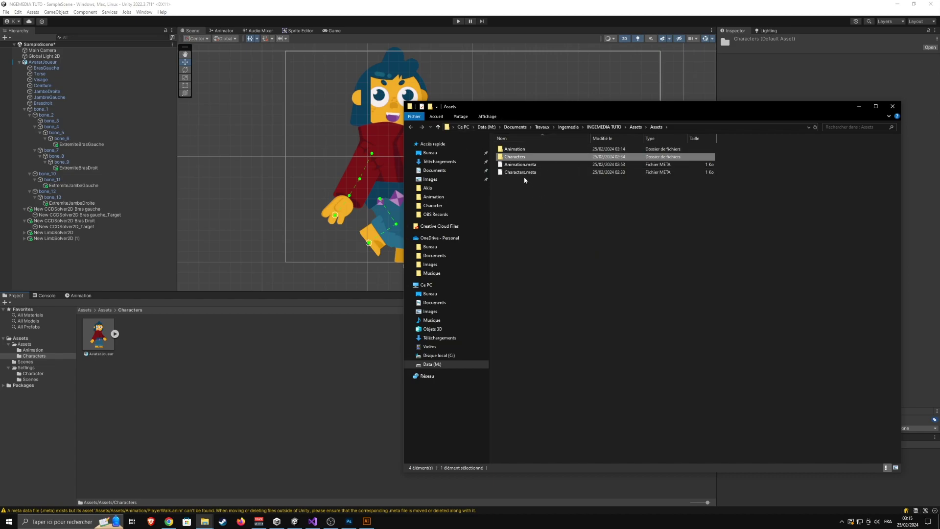
{"action": "double_click", "coordinate": [518, 157]}
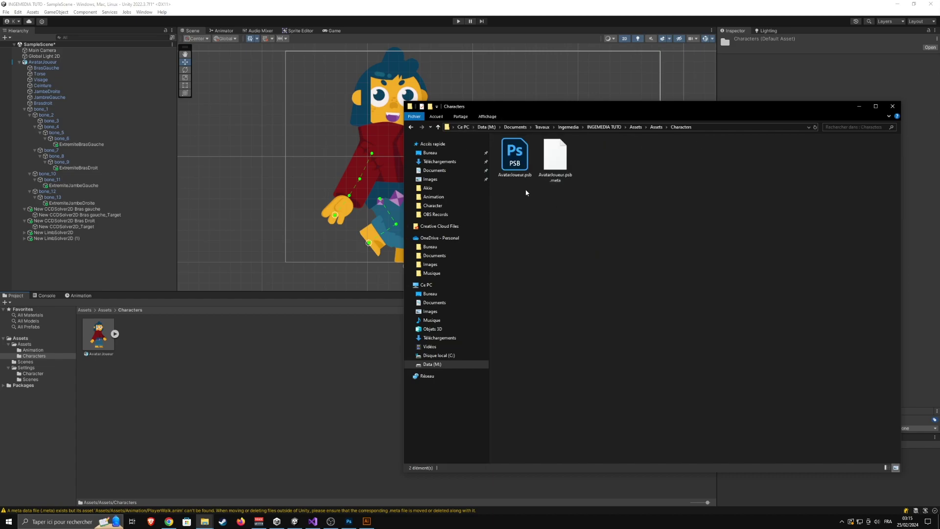
{"action": "double_click", "coordinate": [521, 163]}
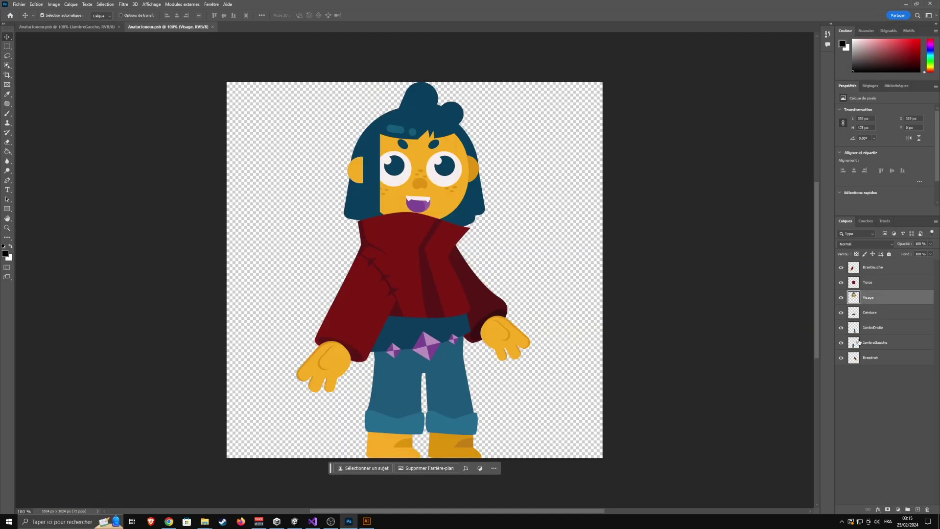
- Move the JambeDroite layer below JambeGauche, save the PSB file, and return to Unity
{"action": "left_click", "coordinate": [874, 328]}
{"action": "left_click", "coordinate": [840, 328]}
{"action": "left_click", "coordinate": [841, 327]}
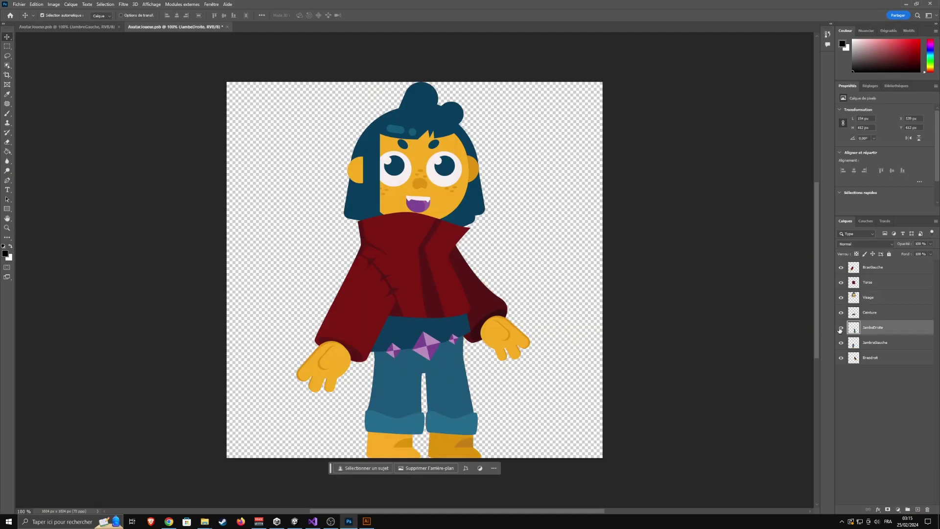
{"action": "left_click_drag", "start_coordinate": [875, 335], "coordinate": [875, 350]}
{"action": "left_click", "coordinate": [840, 329]}
{"action": "left_click", "coordinate": [840, 329]}
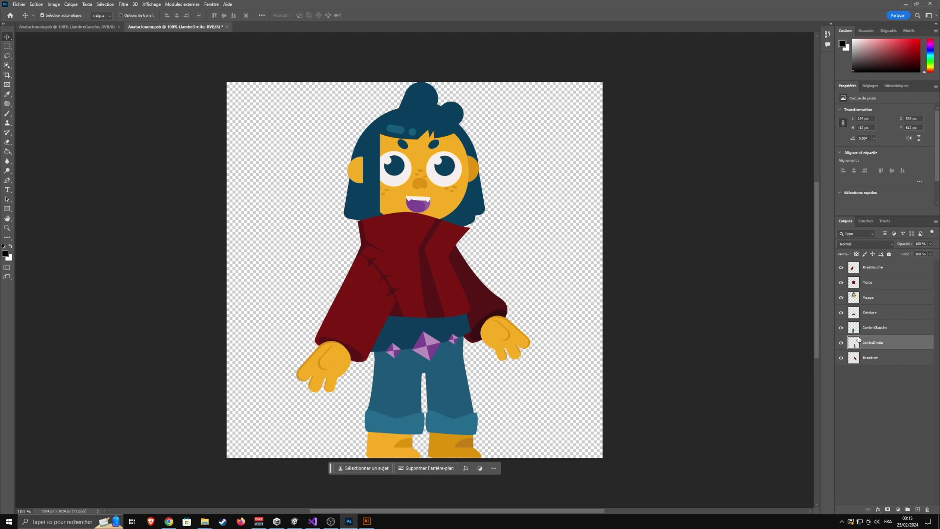
{"action": "key", "text": "ctrl+s"}
{"action": "left_click", "coordinate": [906, 4]}
{"action": "left_click", "coordinate": [292, 369]}
{"action": "scroll", "coordinate": [427, 242], "scroll_direction": "up", "scroll_amount": 5}
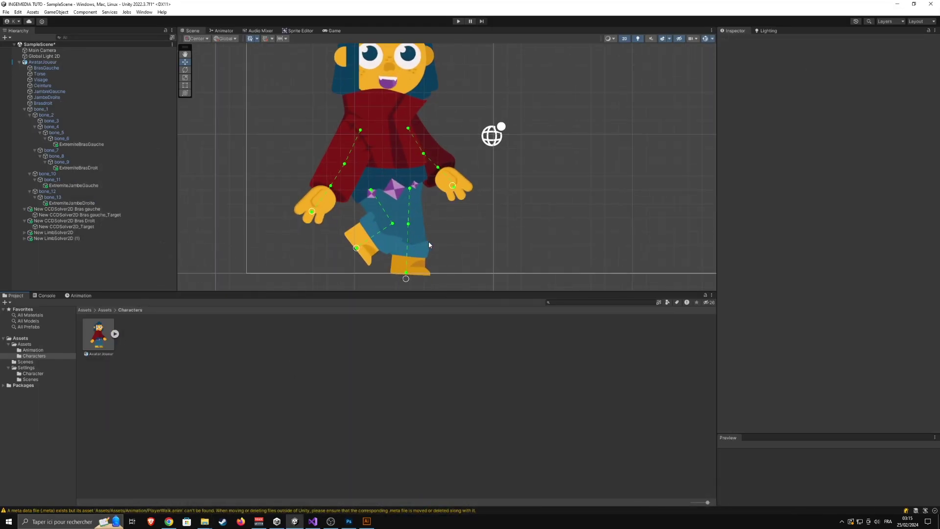
- Resume keyframe recording on the PlayerWalk clip with AvatarJoueur selected
{"action": "left_click", "coordinate": [80, 296]}
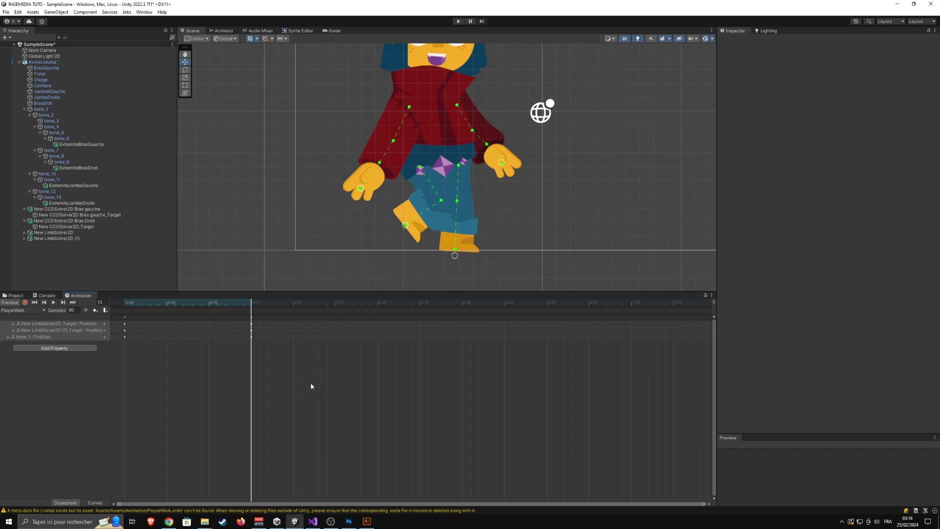
{"action": "left_click", "coordinate": [25, 304]}
{"action": "scroll", "coordinate": [418, 215], "scroll_direction": "down", "scroll_amount": 4}
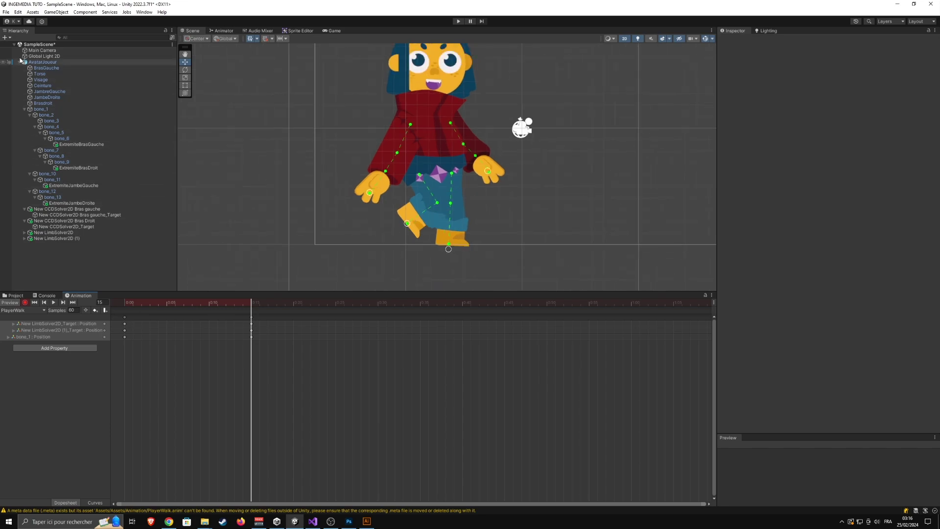
{"action": "left_click", "coordinate": [32, 64]}
- At frame 30, move the left foot target forward and the right one back, and lower bone_1 to about X 0.31, Y 2.83
{"action": "left_click_drag", "start_coordinate": [228, 304], "coordinate": [268, 302]}
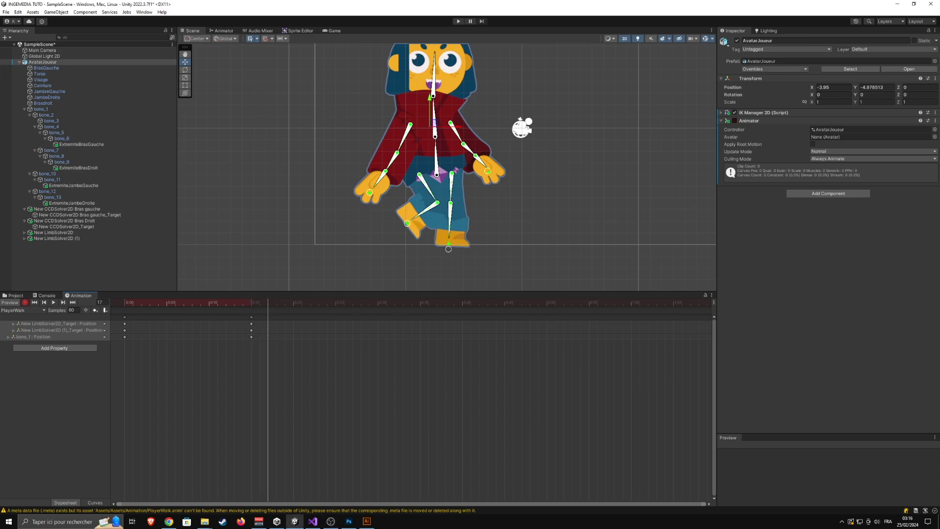
{"action": "left_click_drag", "start_coordinate": [268, 303], "coordinate": [378, 302]}
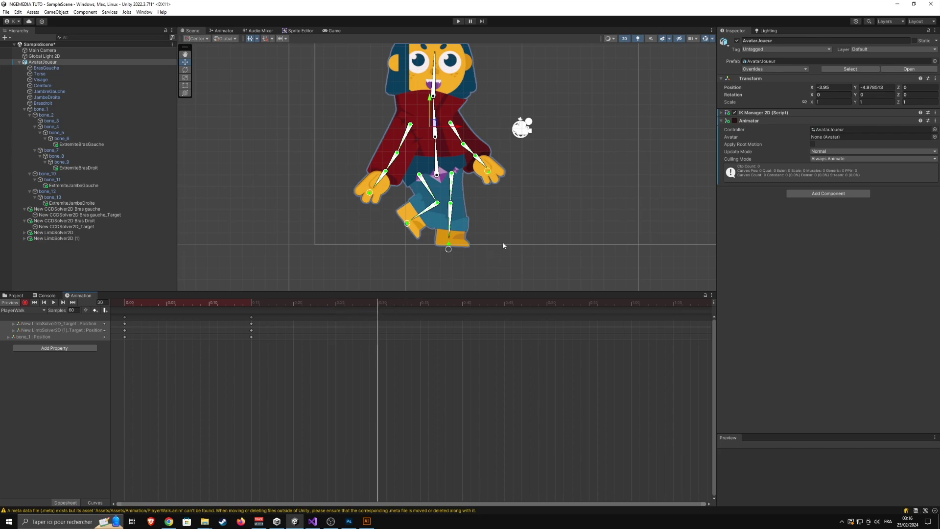
{"action": "left_click_drag", "start_coordinate": [447, 248], "coordinate": [415, 227]}
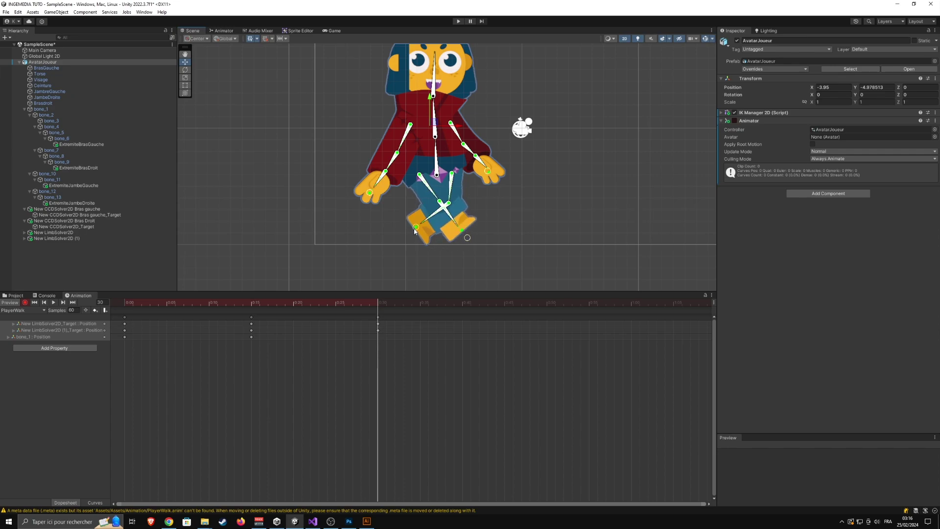
{"action": "left_click_drag", "start_coordinate": [289, 304], "coordinate": [378, 317]}
{"action": "left_click", "coordinate": [437, 177]}
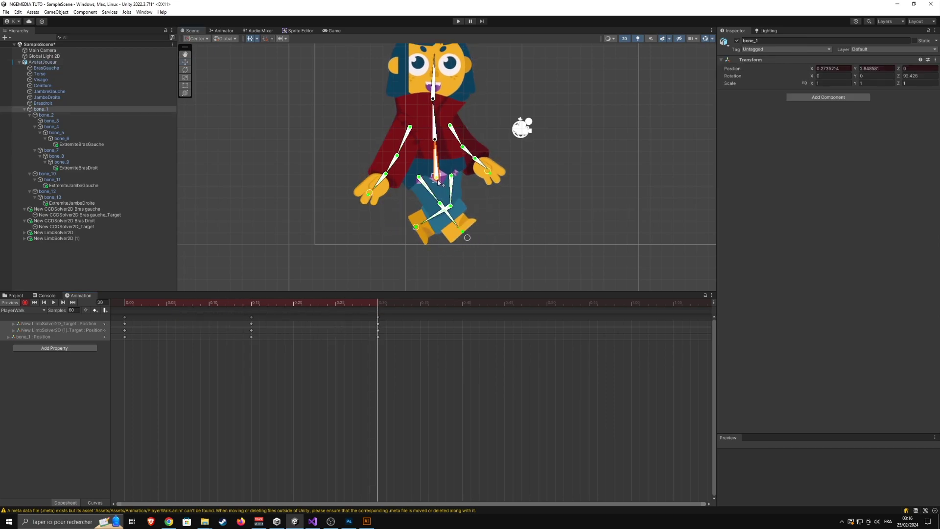
- At frame 50, place the left foot target back and the right one forward, raise bone_1 to about Y 3.1, and scrub through the walk
{"action": "left_click_drag", "start_coordinate": [401, 304], "coordinate": [546, 305]}
{"action": "left_click_drag", "start_coordinate": [467, 238], "coordinate": [403, 247]}
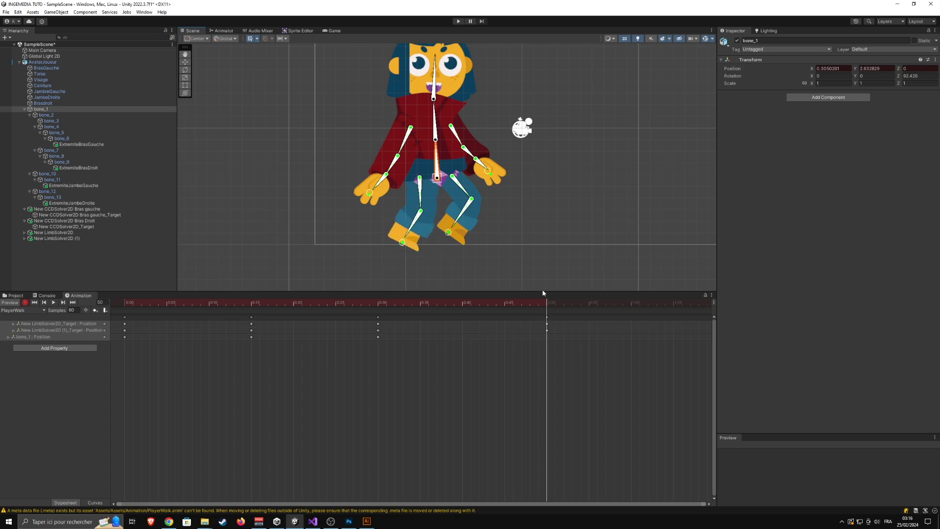
{"action": "left_click", "coordinate": [126, 304]}
{"action": "left_click_drag", "start_coordinate": [126, 320], "coordinate": [547, 323]}
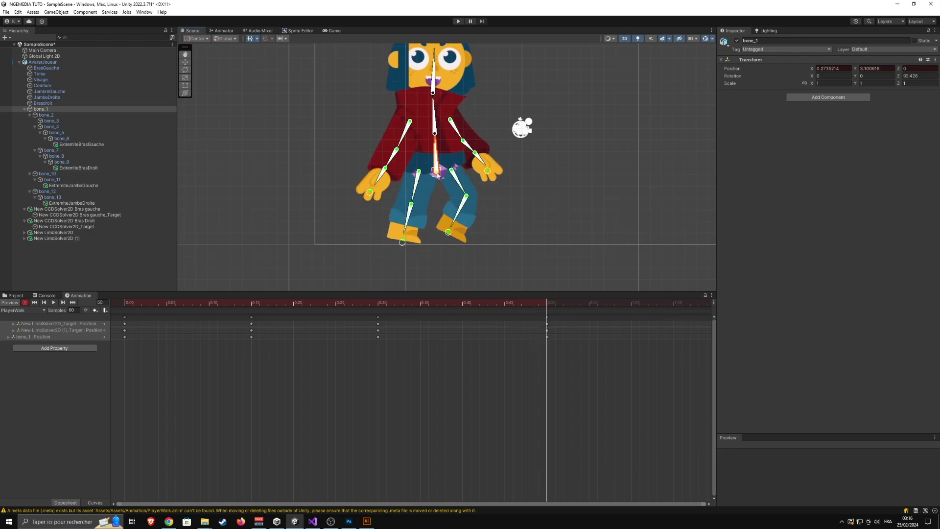
{"action": "left_click_drag", "start_coordinate": [530, 304], "coordinate": [239, 325]}
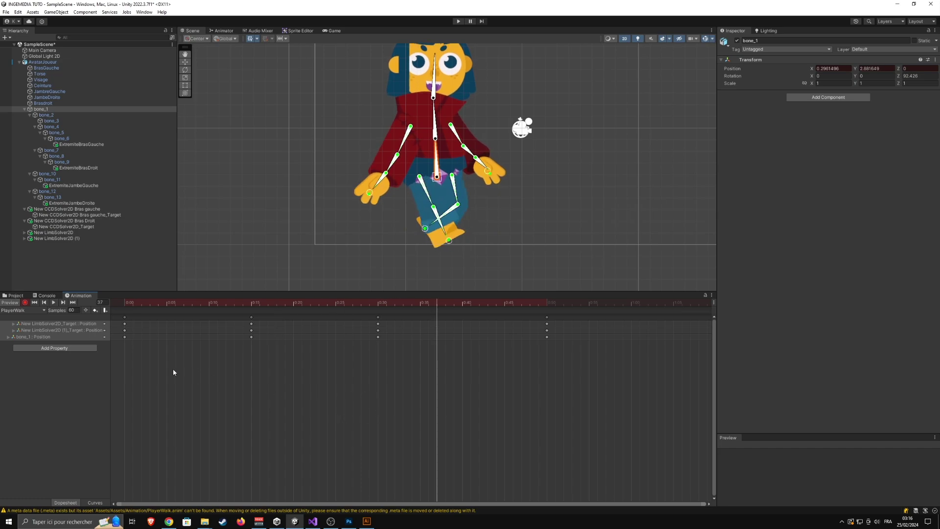
- Copy all frame 0 keyframes of the PlayerWalk clip to frame 60 and play the walk
{"action": "left_click_drag", "start_coordinate": [127, 339], "coordinate": [125, 326]}
{"action": "key", "text": "ctrl+c"}
{"action": "scroll", "coordinate": [262, 399], "scroll_direction": "down", "scroll_amount": 3}
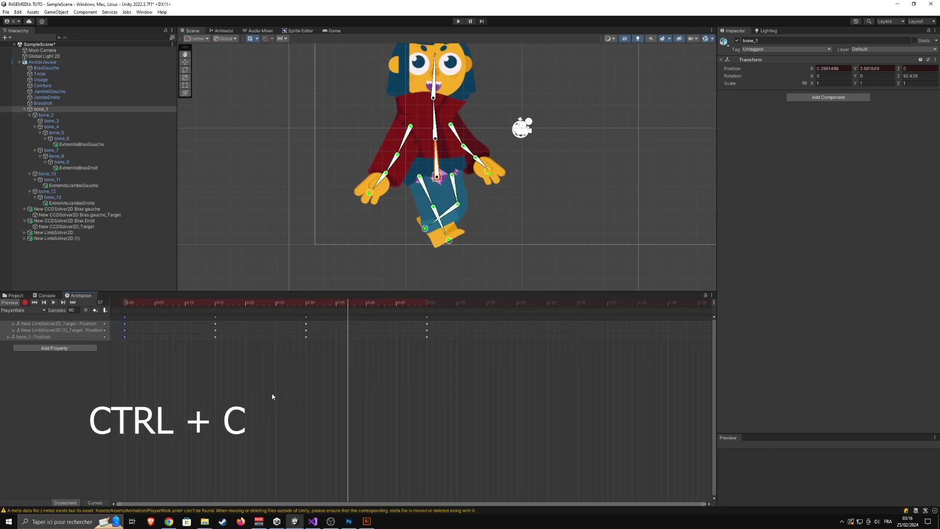
{"action": "left_click", "coordinate": [477, 301]}
{"action": "key", "text": "ctrl+v"}
{"action": "scroll", "coordinate": [392, 384], "scroll_direction": "down", "scroll_amount": 2}
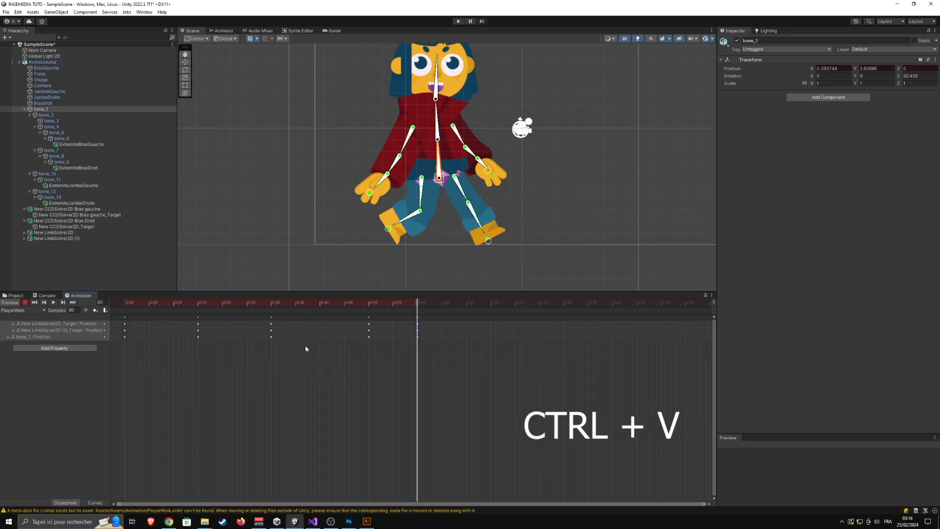
{"action": "left_click_drag", "start_coordinate": [129, 301], "coordinate": [124, 301]}
{"action": "middle_click_drag", "start_coordinate": [521, 216], "coordinate": [508, 246]}
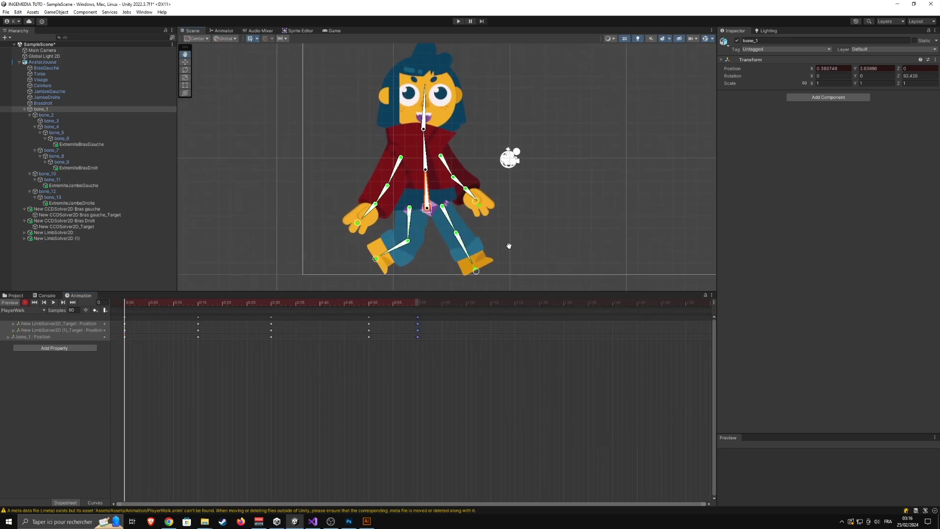
{"action": "scroll", "coordinate": [510, 248], "scroll_direction": "down", "scroll_amount": 2}
{"action": "key", "text": "space"}
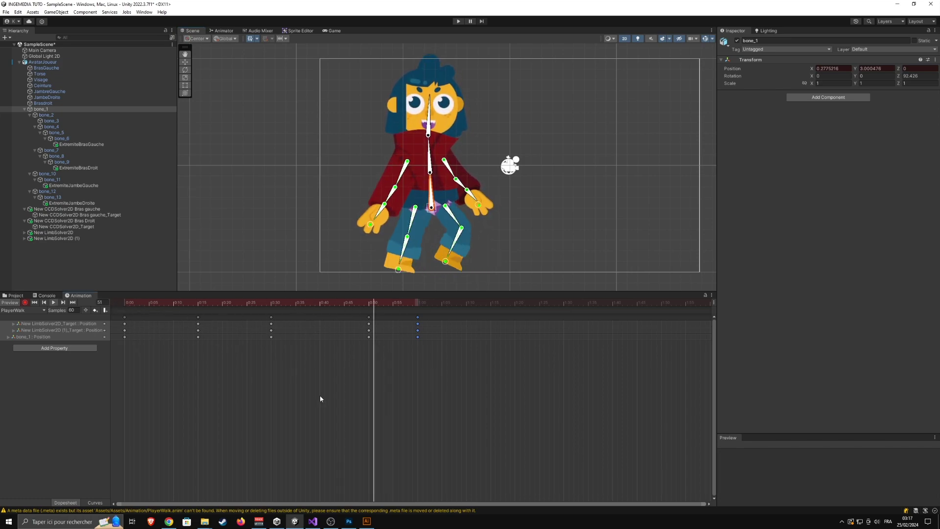
- Shorten the walk so its last keyframes fall on frame 50, with the intermediate ones at frames 15, 25 and 40, and play it
{"action": "left_click_drag", "start_coordinate": [169, 304], "coordinate": [339, 323]}
{"action": "left_click_drag", "start_coordinate": [470, 396], "coordinate": [111, 314]}
{"action": "left_click_drag", "start_coordinate": [420, 330], "coordinate": [319, 318]}
{"action": "left_click", "coordinate": [285, 331]}
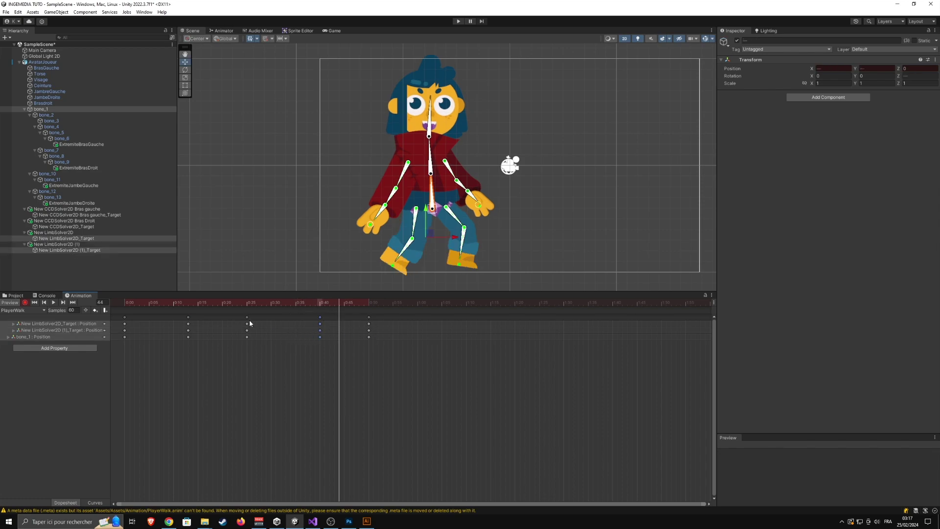
{"action": "left_click_drag", "start_coordinate": [189, 318], "coordinate": [198, 318]}
{"action": "key", "text": "space"}
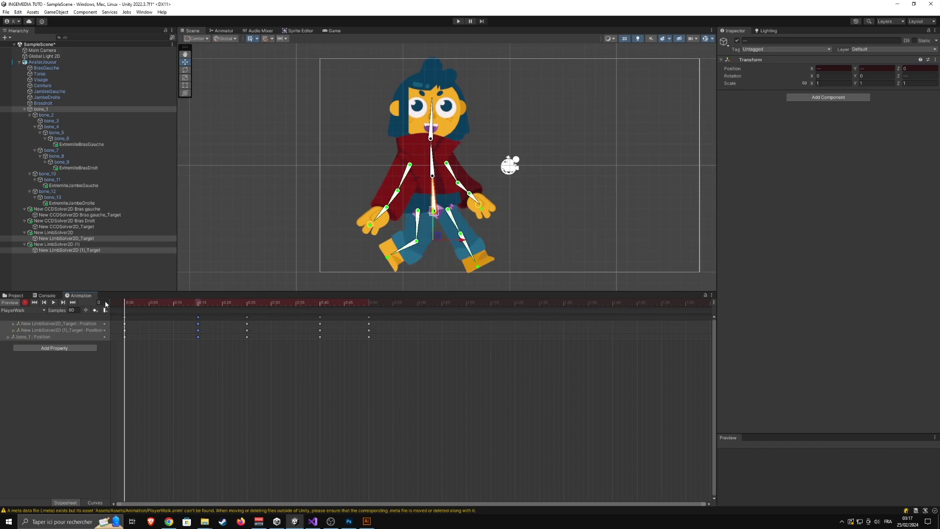
- At frame 25, lower the left arm's IK target slightly
{"action": "left_click_drag", "start_coordinate": [252, 316], "coordinate": [247, 317]}
{"action": "left_click_drag", "start_coordinate": [369, 227], "coordinate": [368, 237]}
{"action": "left_click_drag", "start_coordinate": [248, 304], "coordinate": [130, 314]}
{"action": "left_click_drag", "start_coordinate": [366, 227], "coordinate": [352, 229]}
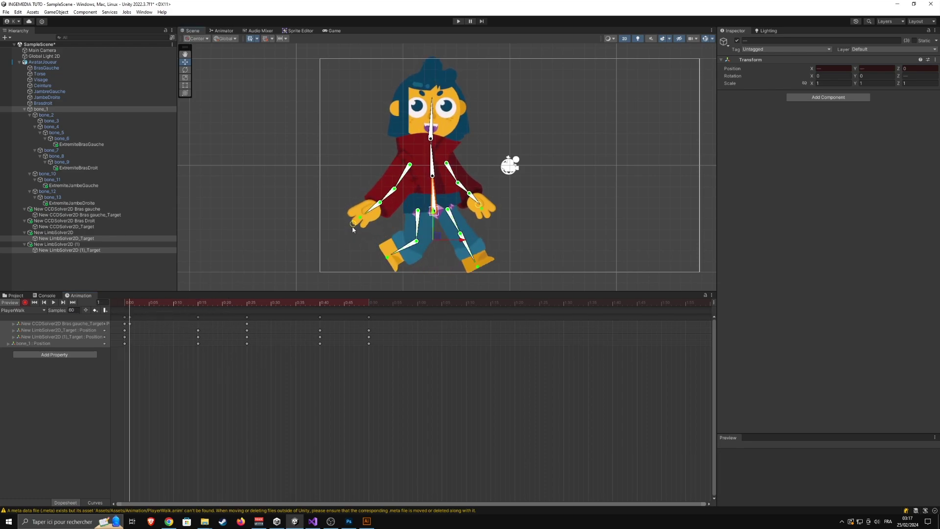
{"action": "key", "text": "ctrl+z"}
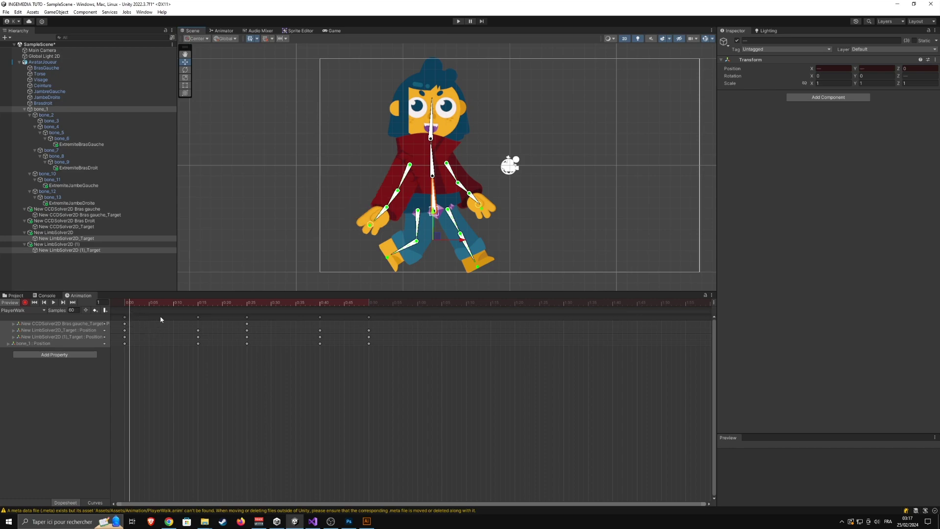
- Bring both hand targets in toward the body at frame 15, swing them outward at frame 40, and play the walk
{"action": "left_click", "coordinate": [199, 303]}
{"action": "left_click_drag", "start_coordinate": [369, 234], "coordinate": [381, 239]}
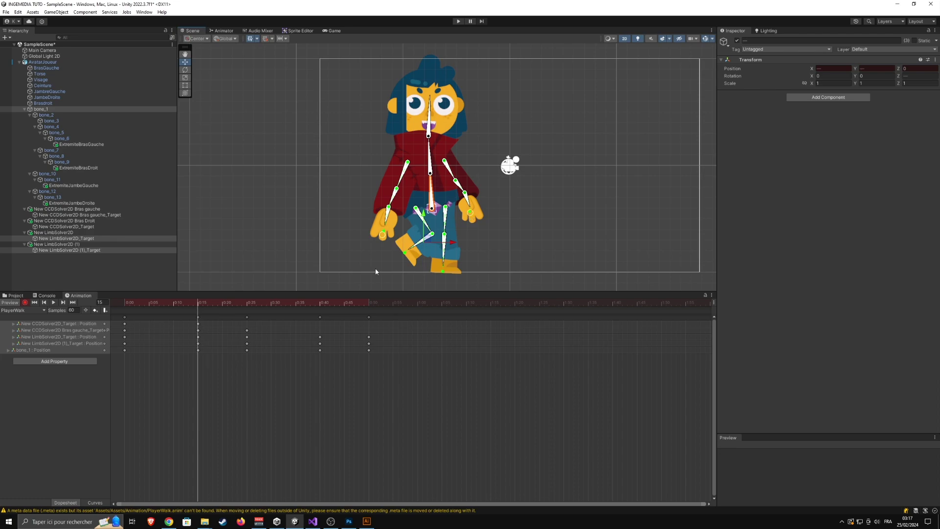
{"action": "left_click_drag", "start_coordinate": [242, 304], "coordinate": [320, 303]}
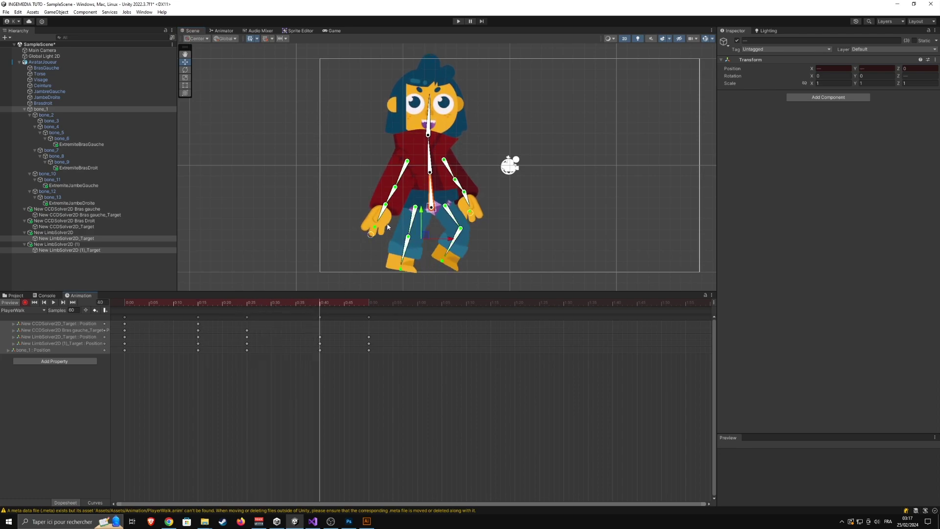
{"action": "left_click_drag", "start_coordinate": [370, 238], "coordinate": [356, 232]}
{"action": "left_click_drag", "start_coordinate": [469, 215], "coordinate": [491, 210]}
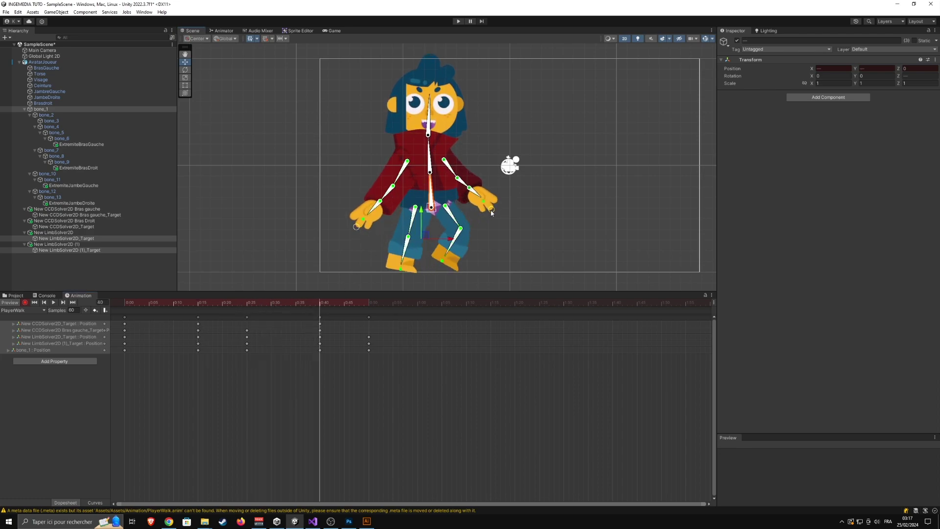
{"action": "key", "text": "space"}
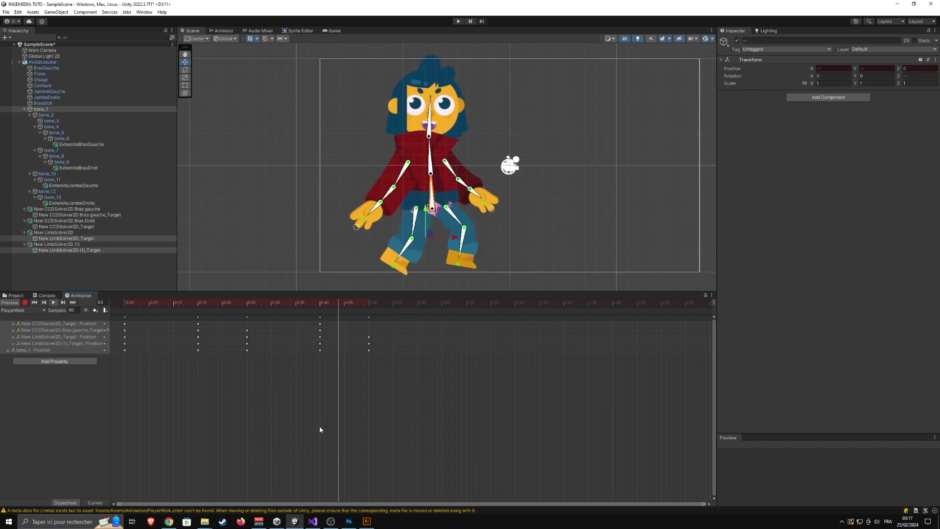
- Copy the frame 0 keyframes, including the arm targets, to frame 50 and play the walk
{"action": "left_click", "coordinate": [124, 304]}
{"action": "key", "text": "ctrl+c"}
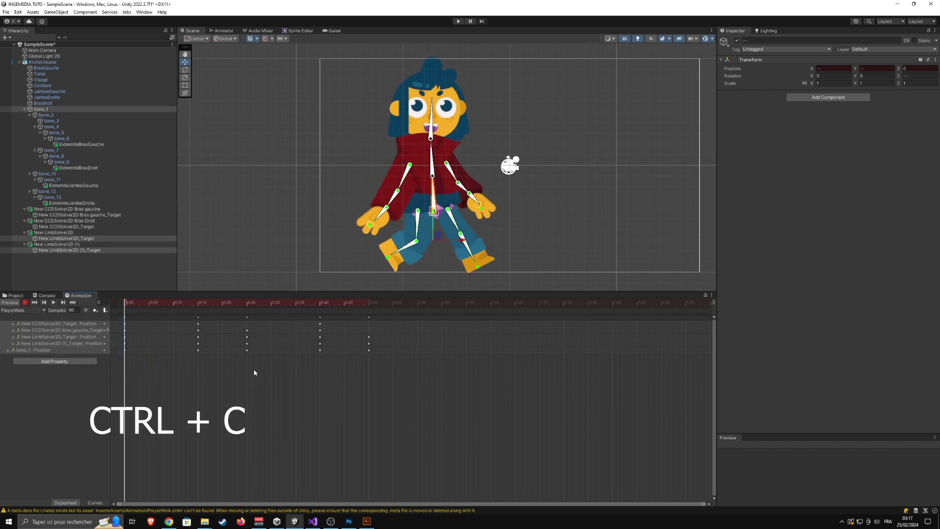
{"action": "left_click", "coordinate": [370, 302]}
{"action": "key", "text": "ctrl+v"}
{"action": "key", "text": "space"}
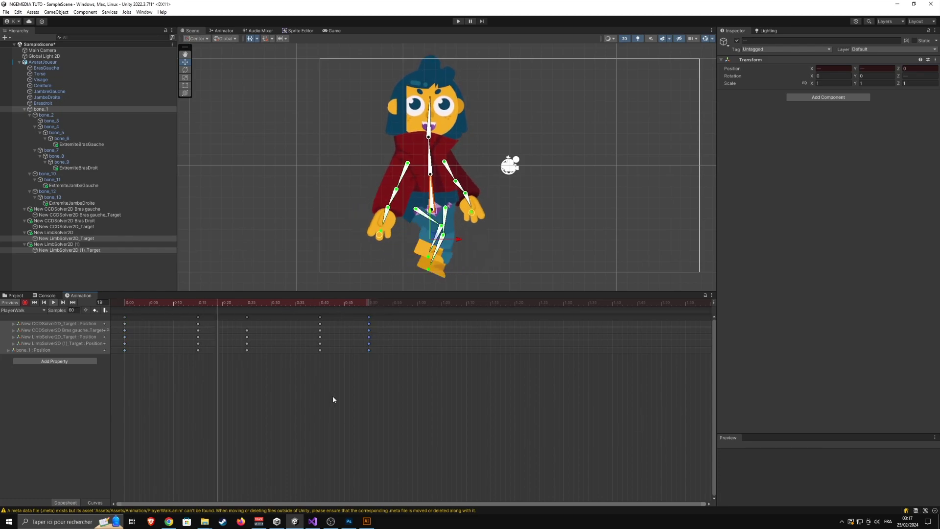
{"action": "scroll", "coordinate": [316, 219], "scroll_direction": "down", "scroll_amount": 3}
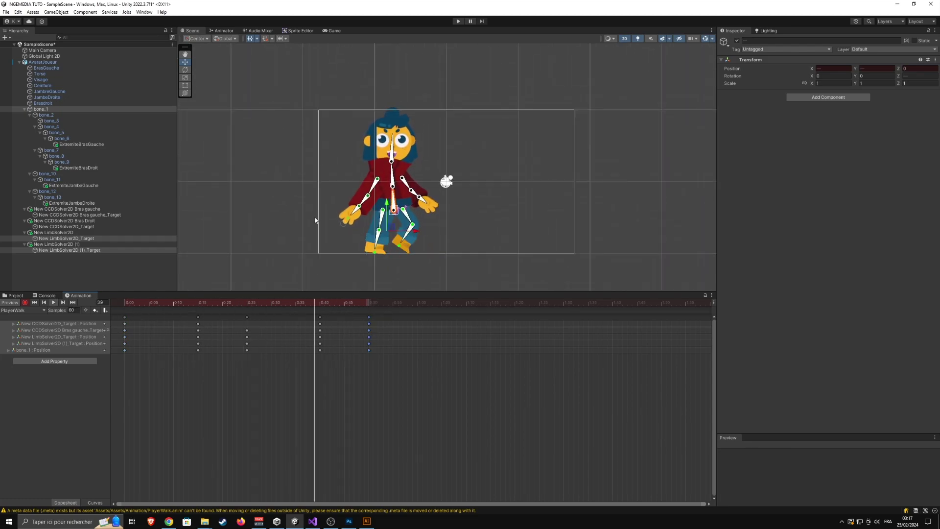
- Rotate the head bone bone_3 to about -2.07 at frame 40 and tilt it the other way at frame 25
{"action": "scroll", "coordinate": [323, 215], "scroll_direction": "up", "scroll_amount": 4}
{"action": "left_click_drag", "start_coordinate": [194, 302], "coordinate": [319, 303]}
{"action": "left_click_drag", "start_coordinate": [394, 133], "coordinate": [392, 132]}
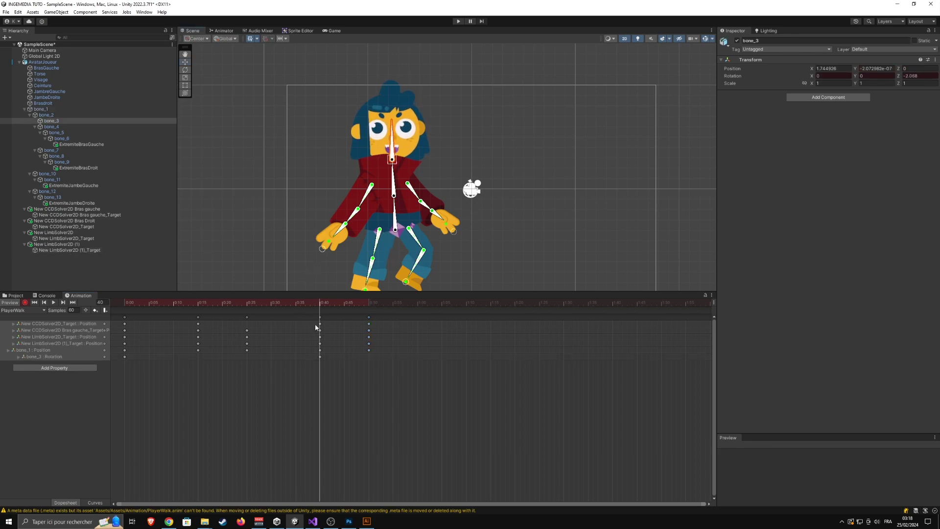
{"action": "left_click", "coordinate": [247, 304]}
{"action": "left_click_drag", "start_coordinate": [392, 139], "coordinate": [394, 141]}
- Copy the frame 0 keyframes with the head rotation to frame 50, and preview the walk with nothing selected
{"action": "left_click_drag", "start_coordinate": [113, 314], "coordinate": [147, 380]}
{"action": "left_click", "coordinate": [370, 302]}
{"action": "key", "text": "ctrl+v"}
{"action": "key", "text": "space"}
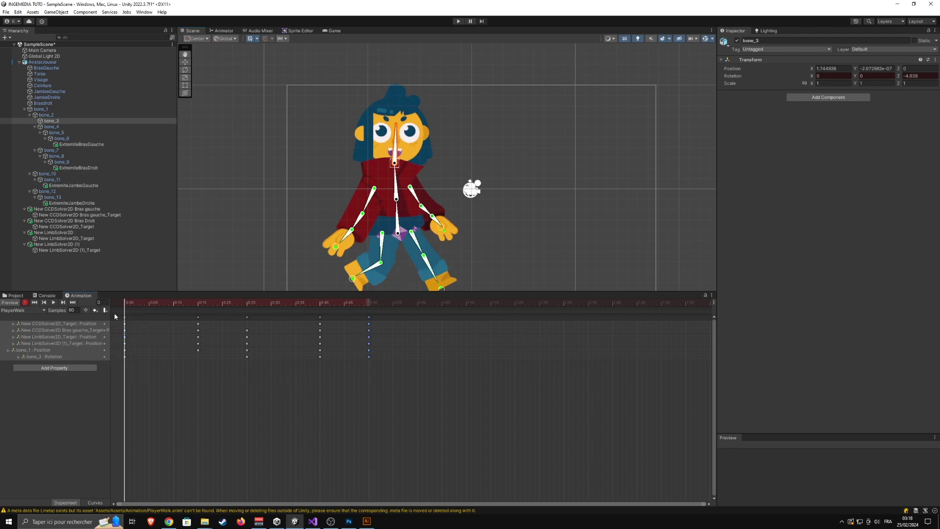
{"action": "left_click", "coordinate": [210, 405]}
{"action": "scroll", "coordinate": [272, 197], "scroll_direction": "down", "scroll_amount": 5}
{"action": "left_click", "coordinate": [250, 207]}
{"action": "middle_click_drag", "start_coordinate": [534, 258], "coordinate": [582, 227]}
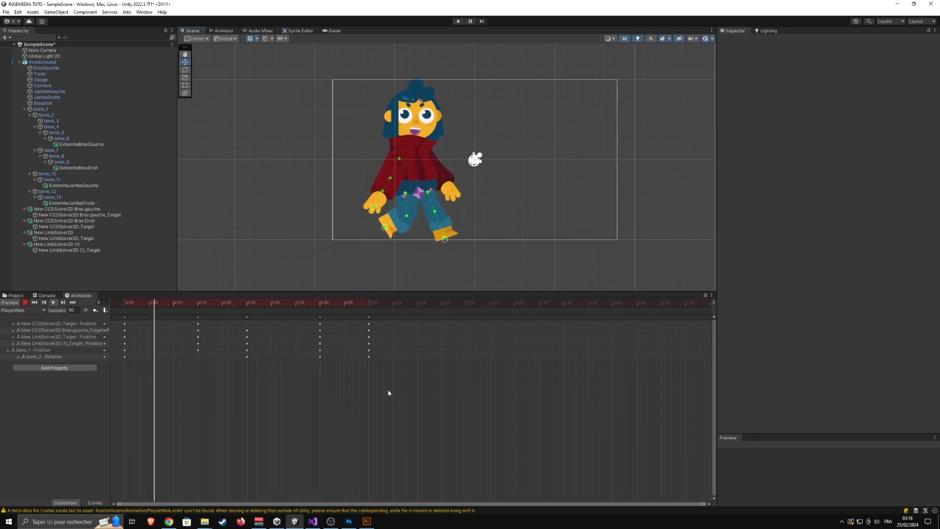
- Stop recording and display the position curves of New CCDSolver2D Bras gauche_Target at a readable scale
{"action": "left_click", "coordinate": [25, 302]}
{"action": "left_click", "coordinate": [95, 502]}
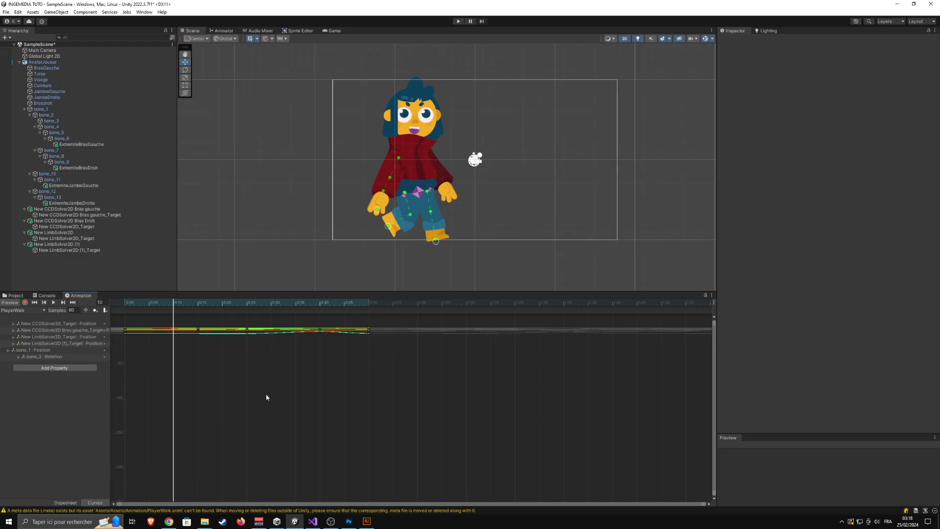
{"action": "scroll", "coordinate": [318, 380], "scroll_direction": "up", "scroll_amount": 8}
{"action": "scroll", "coordinate": [312, 385], "scroll_direction": "up", "scroll_amount": 6}
{"action": "scroll", "coordinate": [310, 378], "scroll_direction": "down", "scroll_amount": 14}
{"action": "left_click", "coordinate": [60, 330]}
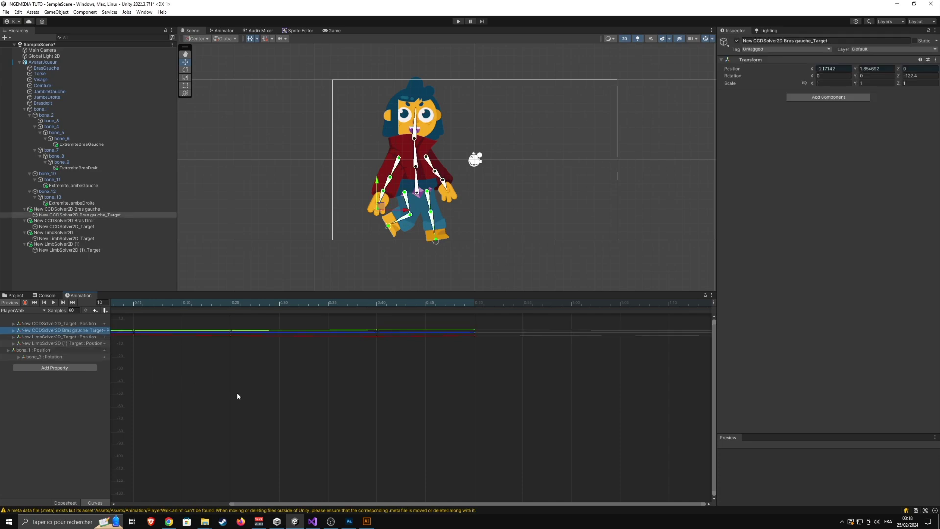
{"action": "left_click_drag", "start_coordinate": [401, 505], "coordinate": [239, 495]}
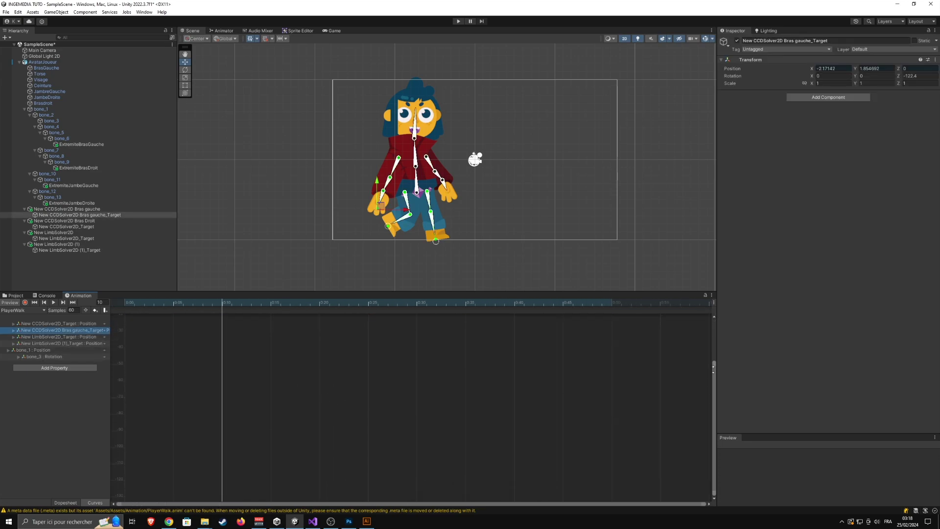
{"action": "left_click_drag", "start_coordinate": [715, 495], "coordinate": [658, 351]}
- Adjust the tangent of the left arm target's red position curve at frame 25 and scrub through the walk
{"action": "left_click", "coordinate": [368, 384]}
{"action": "mouse_move", "coordinate": [382, 383]}
{"action": "left_mouse_down"}
{"action": "mouse_move", "coordinate": [382, 398]}
{"action": "mouse_move", "coordinate": [375, 383]}
{"action": "left_mouse_up"}
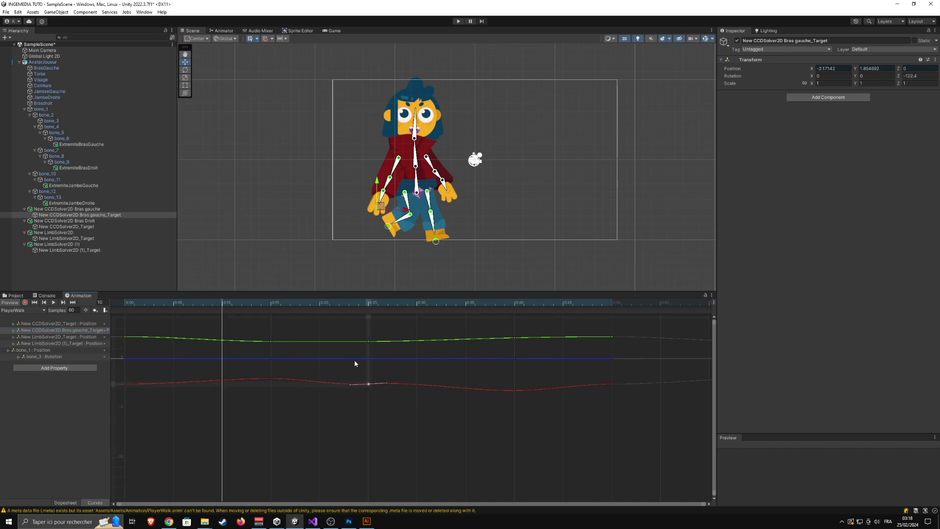
{"action": "left_click_drag", "start_coordinate": [249, 304], "coordinate": [466, 306]}
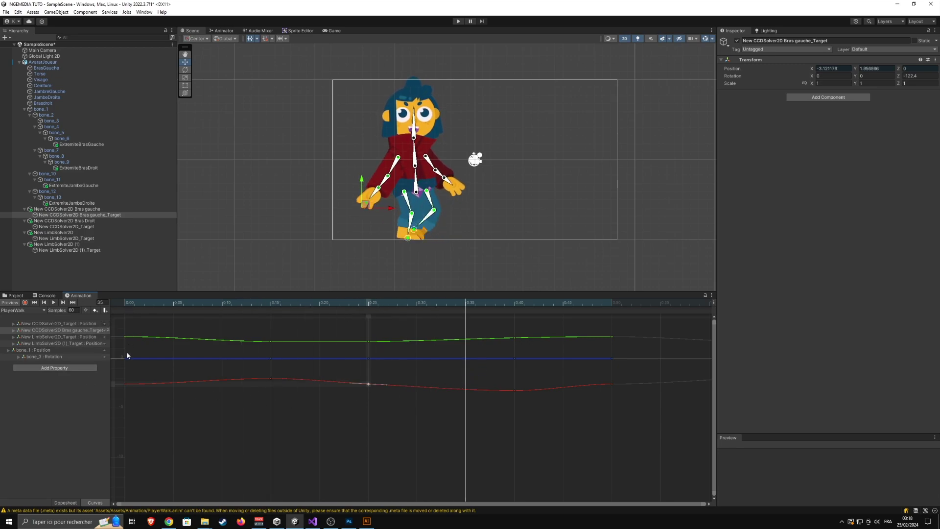
- Select all PlayerWalk keyframes in the dopesheet, set both their tangents to Weighted, and play the walk
{"action": "left_click", "coordinate": [72, 504]}
{"action": "left_click", "coordinate": [72, 503]}
{"action": "left_click", "coordinate": [72, 504]}
{"action": "scroll", "coordinate": [503, 416], "scroll_direction": "down", "scroll_amount": 2}
{"action": "left_click_drag", "start_coordinate": [604, 432], "coordinate": [120, 313]}
{"action": "right_click", "coordinate": [214, 354]}
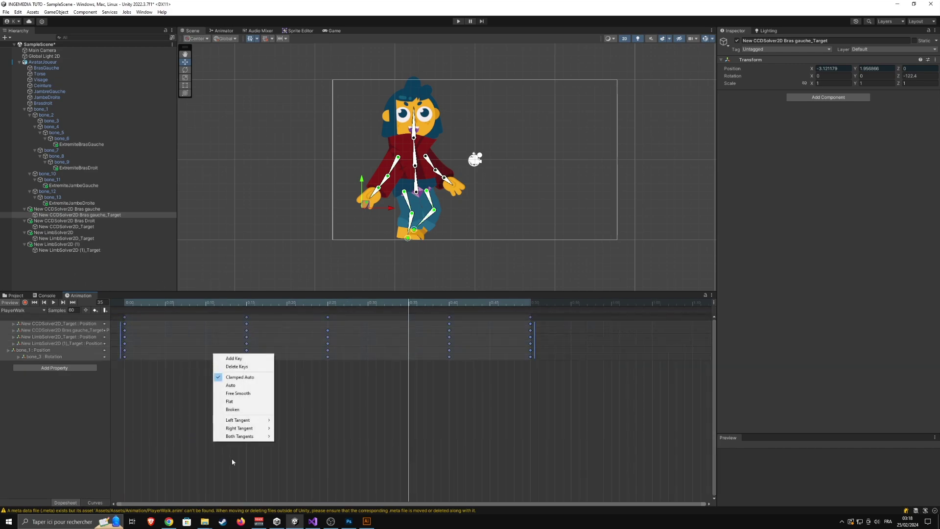
{"action": "mouse_move", "coordinate": [252, 437]}
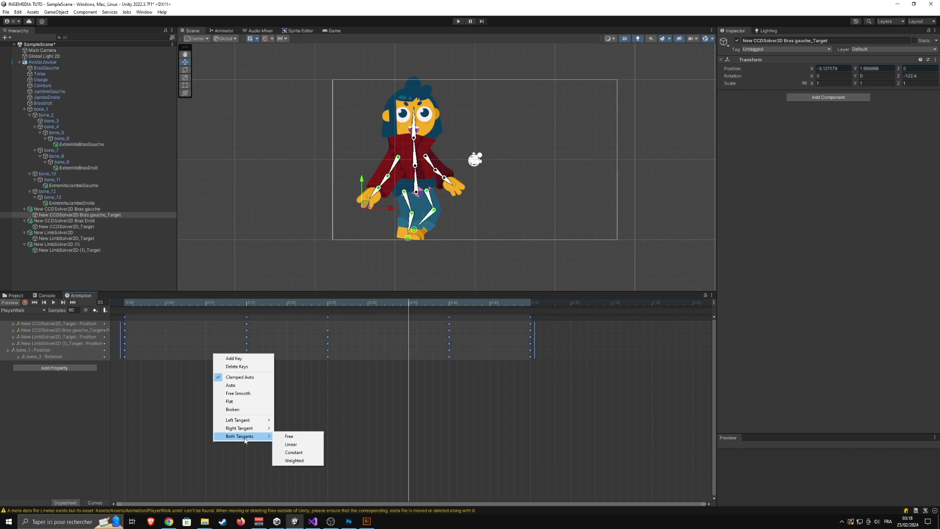
{"action": "left_click", "coordinate": [306, 460]}
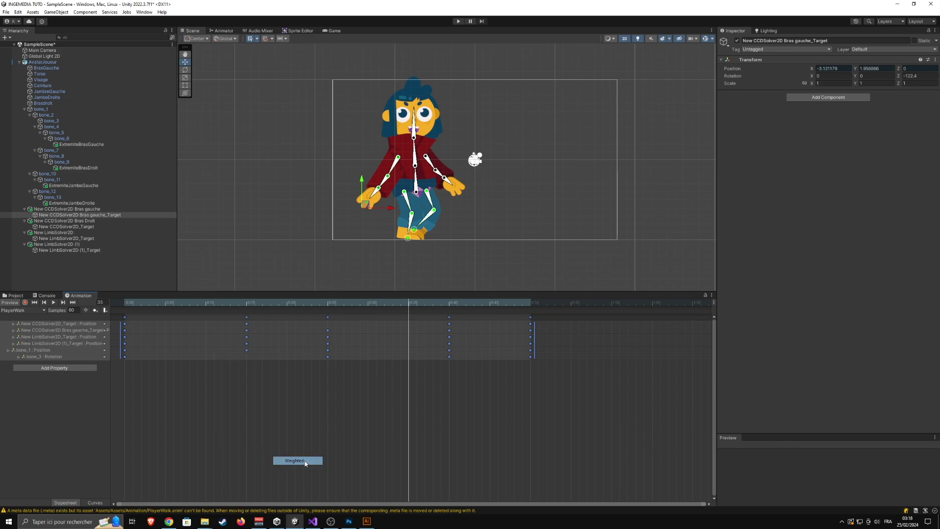
{"action": "left_click_drag", "start_coordinate": [166, 303], "coordinate": [100, 304]}
{"action": "left_click", "coordinate": [237, 440]}
{"action": "key", "text": "space"}
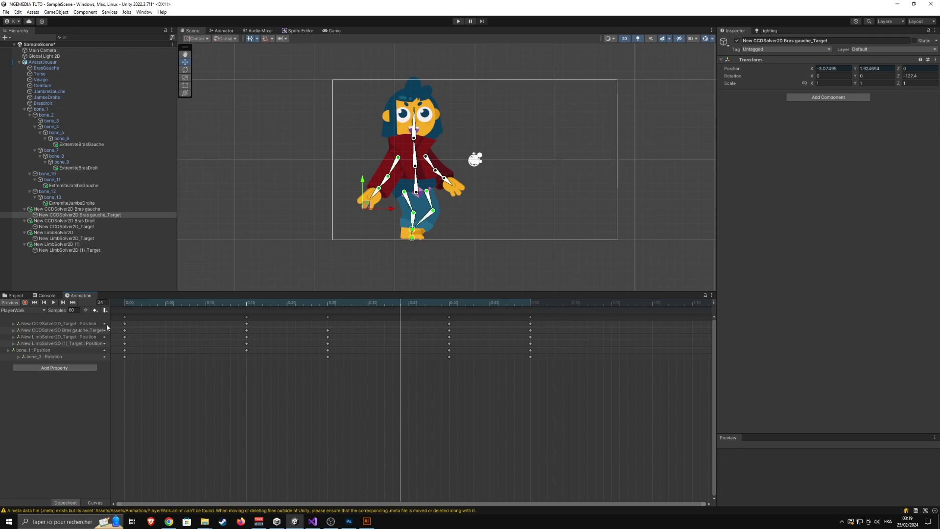
- Create a new animation clip named PlayerJump and start recording keyframes on it
{"action": "left_click", "coordinate": [27, 310]}
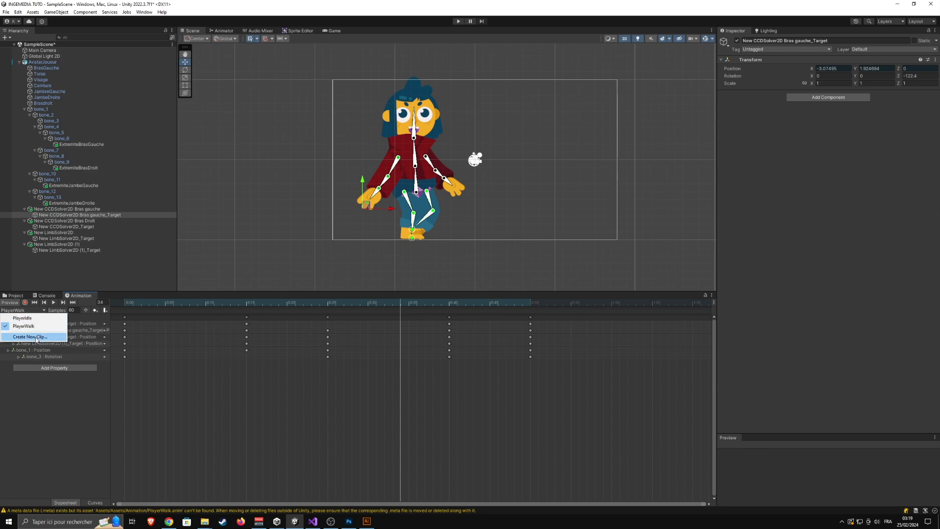
{"action": "left_click", "coordinate": [30, 337]}
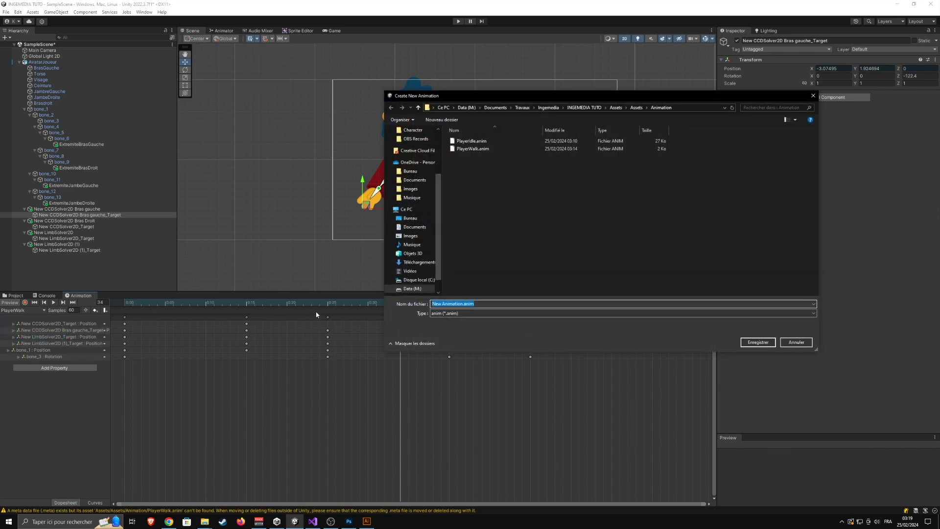
{"action": "type", "text": "PlayerJump"}
{"action": "key", "text": "Return"}
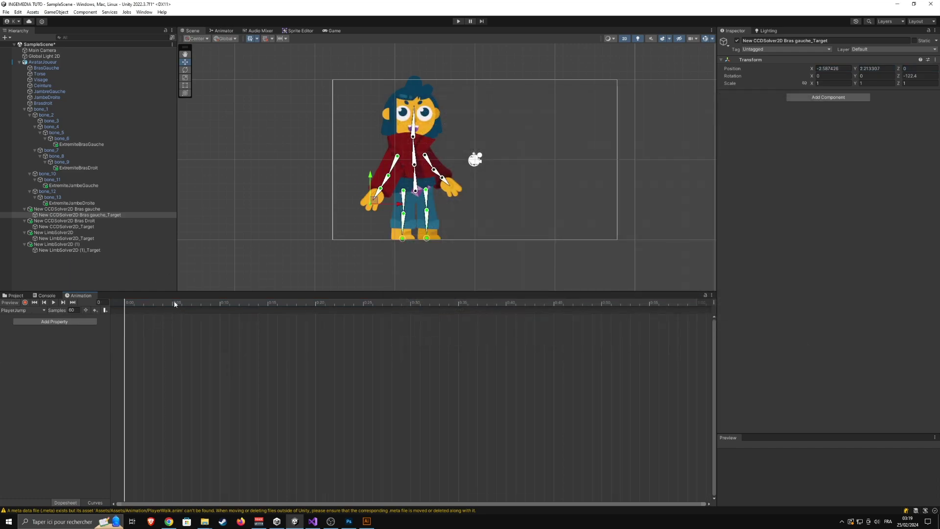
{"action": "left_click", "coordinate": [25, 302]}
- At frame 0, pose the jump with bone_1 raised to about Y 3.17, the feet shifted back and both hands raised outward
{"action": "left_click_drag", "start_coordinate": [172, 303], "coordinate": [125, 305]}
{"action": "scroll", "coordinate": [373, 199], "scroll_direction": "up", "scroll_amount": 1}
{"action": "left_click_drag", "start_coordinate": [421, 188], "coordinate": [422, 185]}
{"action": "left_click_drag", "start_coordinate": [437, 245], "coordinate": [397, 240]}
{"action": "left_click_drag", "start_coordinate": [463, 189], "coordinate": [470, 183]}
{"action": "left_click_drag", "start_coordinate": [374, 205], "coordinate": [357, 199]}
- At frame 15 of PlayerJump, lower both hand targets slightly and shift the foot targets a little
{"action": "left_click_drag", "start_coordinate": [170, 313], "coordinate": [273, 314]}
{"action": "left_click_drag", "start_coordinate": [359, 196], "coordinate": [364, 200]}
{"action": "left_click_drag", "start_coordinate": [466, 180], "coordinate": [470, 187]}
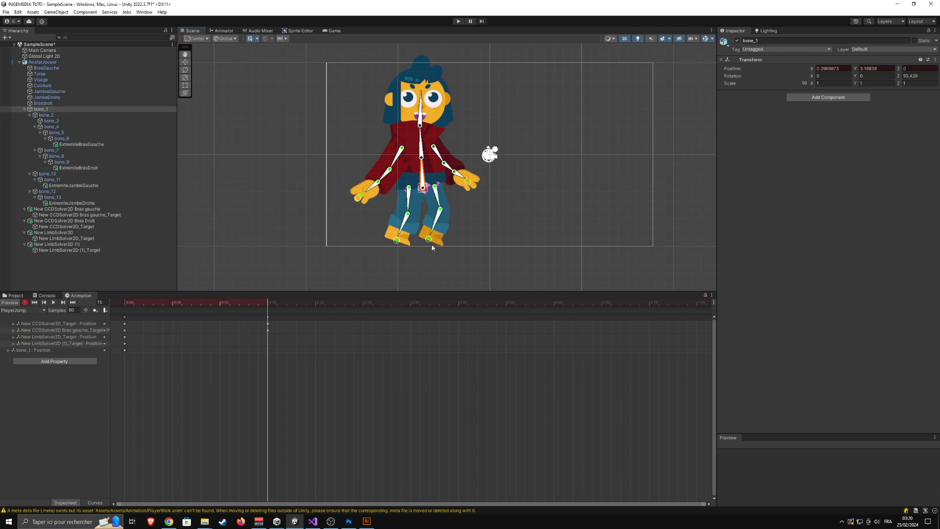
{"action": "left_click_drag", "start_coordinate": [427, 240], "coordinate": [394, 242]}
- Copy the frame 0 keyframes of PlayerJump to frame 30 and play the jump
{"action": "left_click_drag", "start_coordinate": [174, 361], "coordinate": [112, 311]}
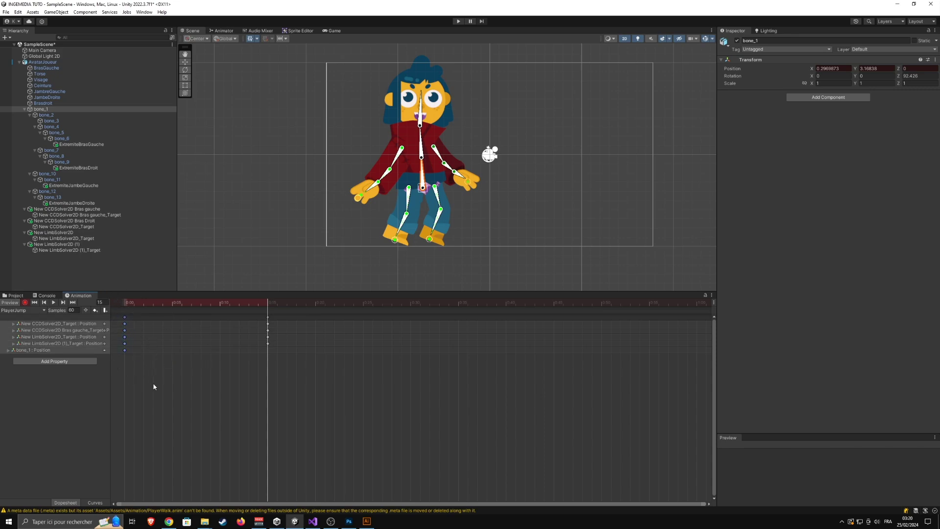
{"action": "left_click", "coordinate": [409, 303]}
{"action": "key", "text": "ctrl+v"}
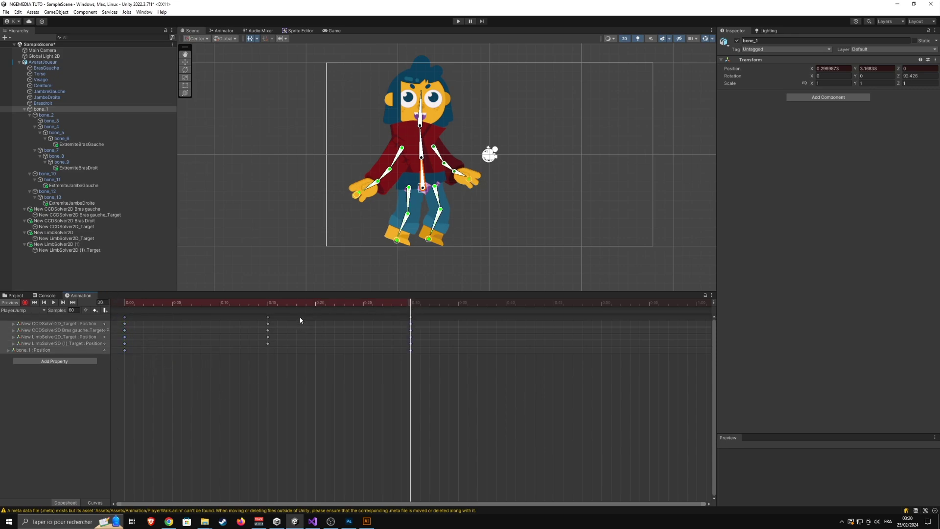
{"action": "key", "text": "space"}
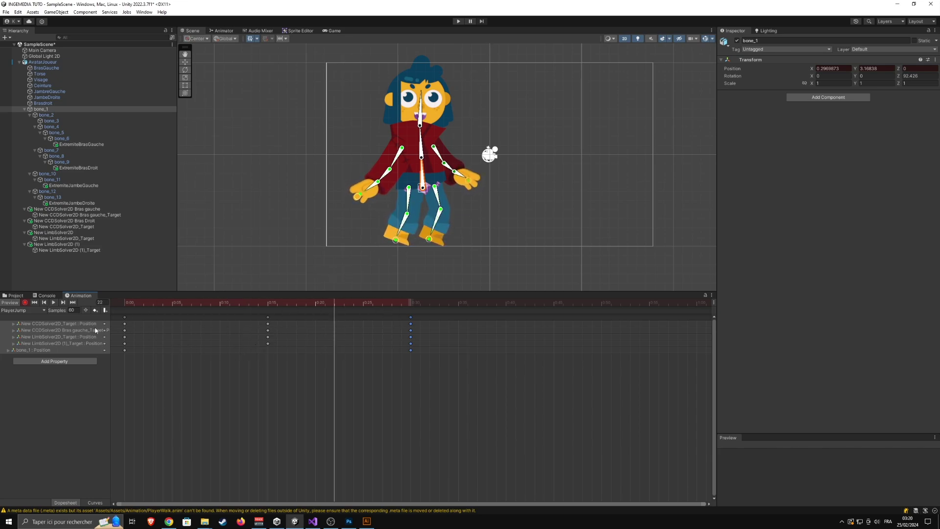
- Create a new animation clip named PlayerFall for AvatarJoueur and start recording keyframes on it
{"action": "left_click", "coordinate": [25, 302]}
{"action": "left_click", "coordinate": [30, 310]}
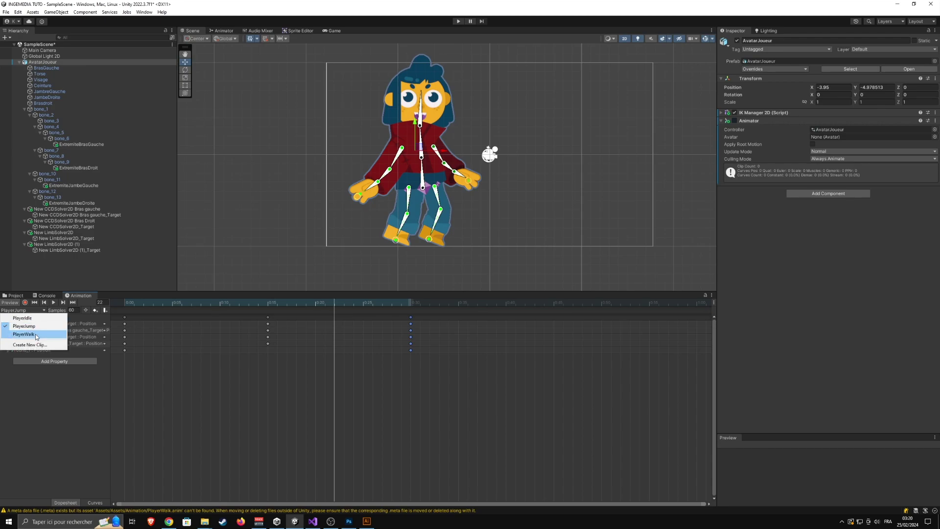
{"action": "left_click", "coordinate": [33, 345]}
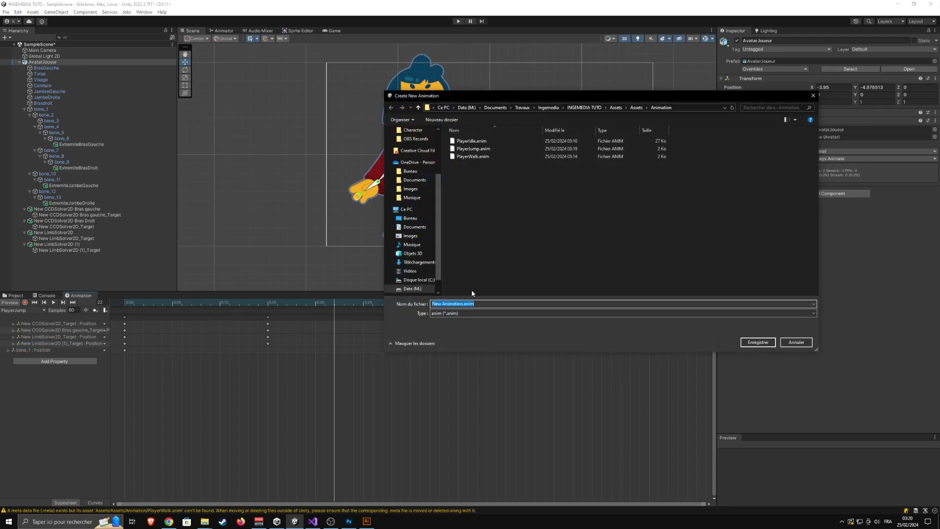
{"action": "type", "text": "PlayerFall"}
{"action": "key", "text": "Return"}
{"action": "left_click", "coordinate": [25, 302]}
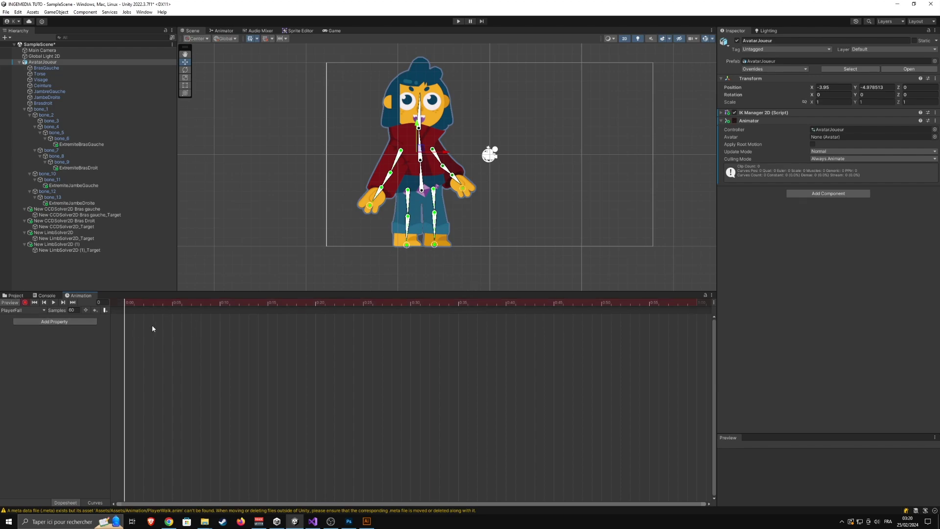
- At frame 6, pose the fall with bone_1 lowered slightly, feet spread, bone_3 rotated to about Z -9.14 and both hands raised outward
{"action": "left_click_drag", "start_coordinate": [152, 308], "coordinate": [182, 309]}
{"action": "left_click", "coordinate": [421, 191]}
{"action": "left_click_drag", "start_coordinate": [421, 191], "coordinate": [427, 200]}
{"action": "left_click_drag", "start_coordinate": [436, 247], "coordinate": [402, 251]}
{"action": "left_click_drag", "start_coordinate": [421, 111], "coordinate": [424, 111]}
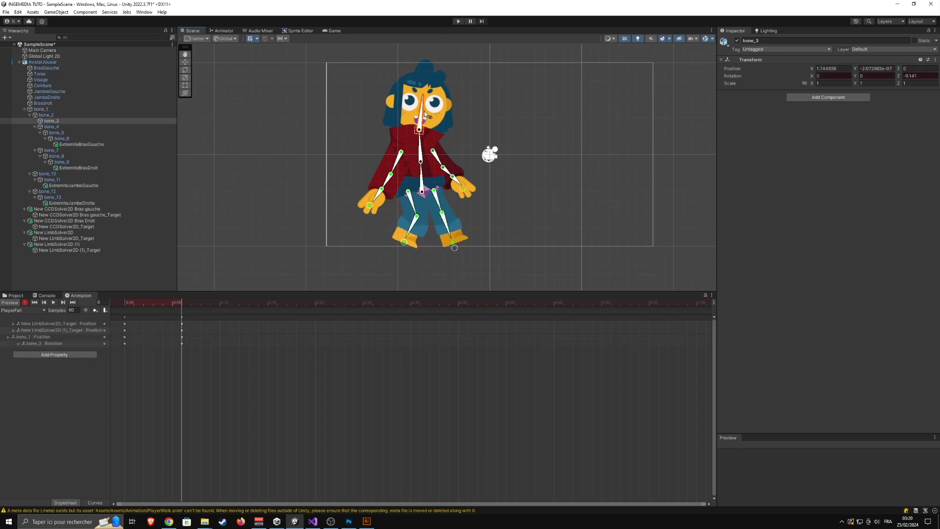
{"action": "left_click_drag", "start_coordinate": [464, 186], "coordinate": [481, 177]}
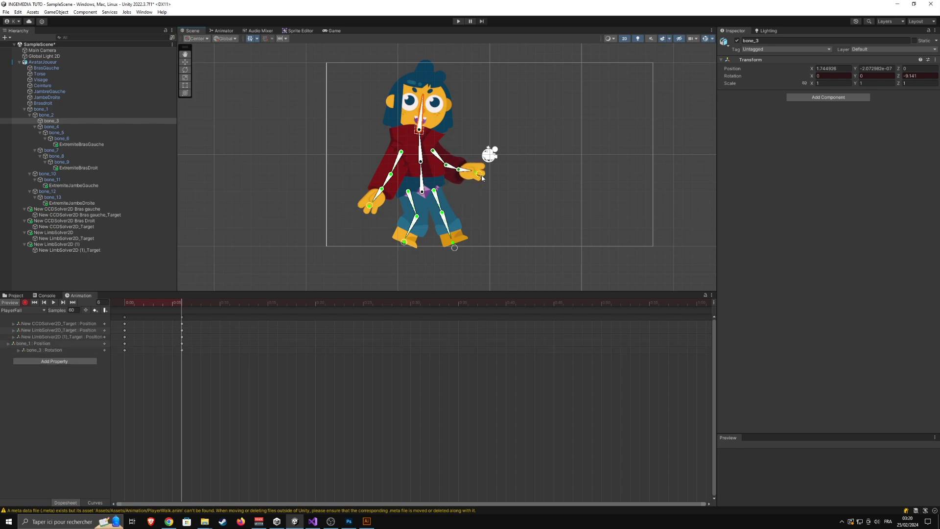
{"action": "left_click_drag", "start_coordinate": [370, 209], "coordinate": [357, 197]}
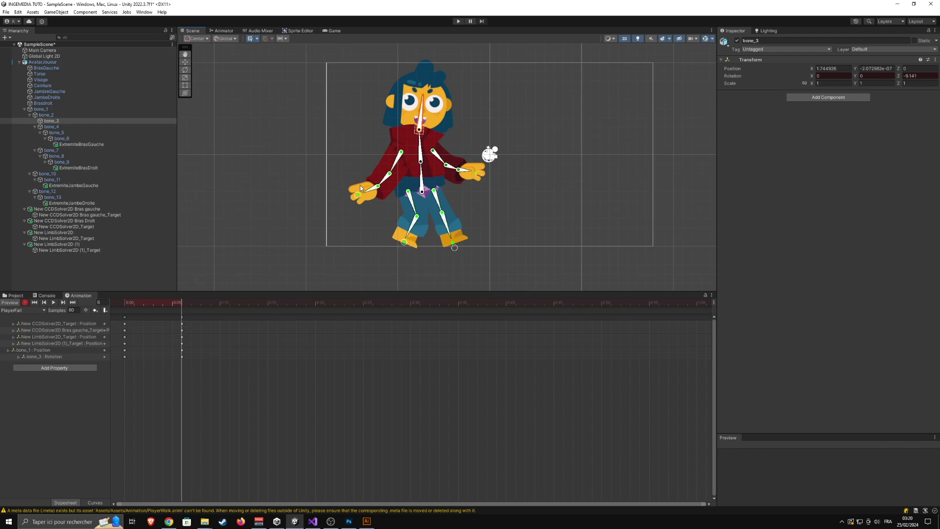
- Delete the default-pose keyframes at frame 0 of PlayerFall and move the fall pose keyframes from frame 6 to frame 0
{"action": "left_click", "coordinate": [173, 303]}
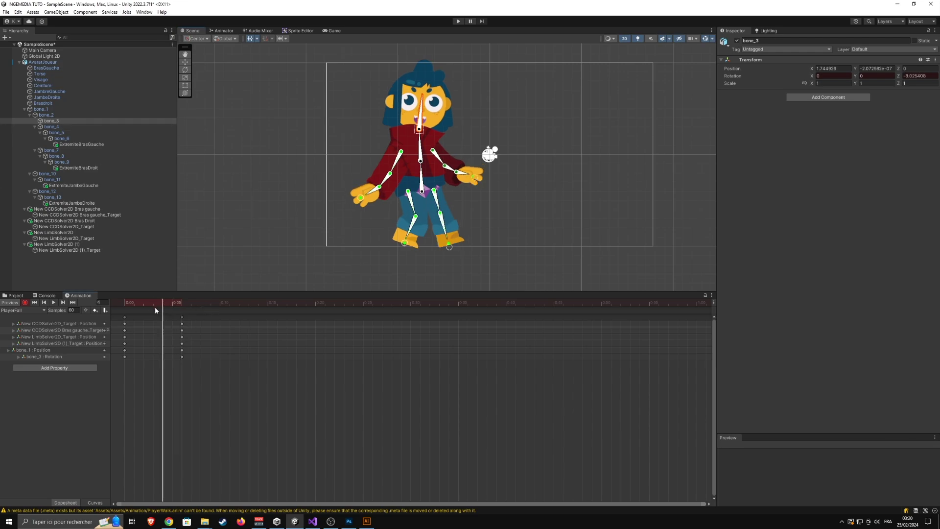
{"action": "left_click_drag", "start_coordinate": [174, 316], "coordinate": [124, 316]}
{"action": "left_click_drag", "start_coordinate": [144, 386], "coordinate": [111, 309]}
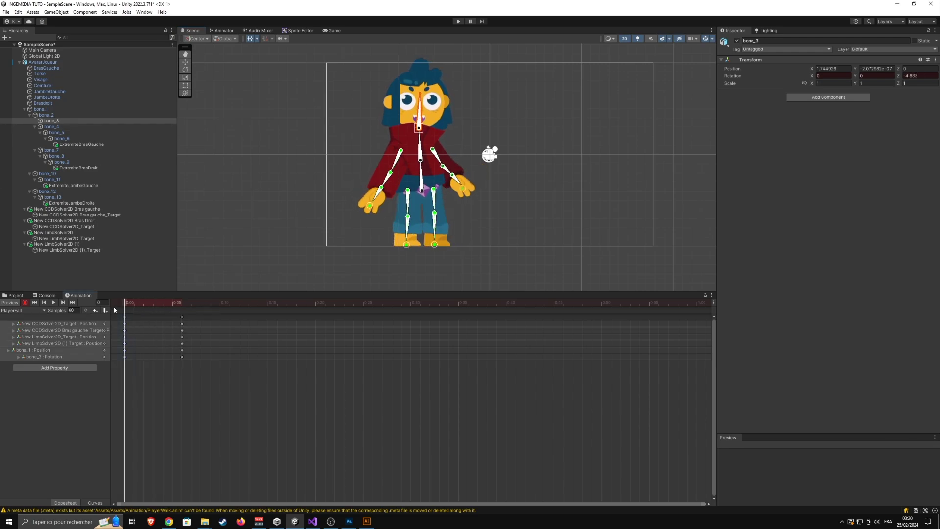
{"action": "key", "text": "Delete"}
{"action": "left_click_drag", "start_coordinate": [172, 314], "coordinate": [136, 321]}
- At frame 15 of PlayerFall, lower both hand targets slightly and shift the two foot targets a little
{"action": "left_click_drag", "start_coordinate": [225, 305], "coordinate": [282, 300]}
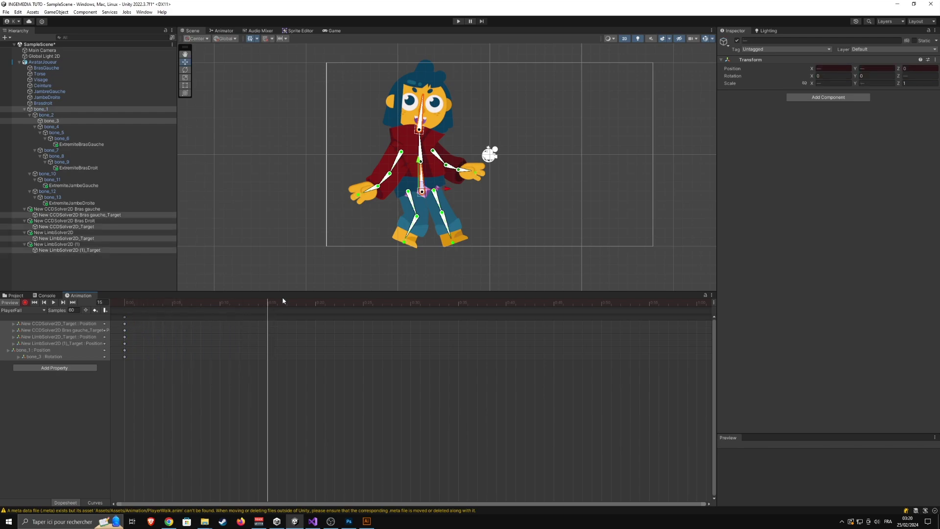
{"action": "left_click", "coordinate": [360, 199]}
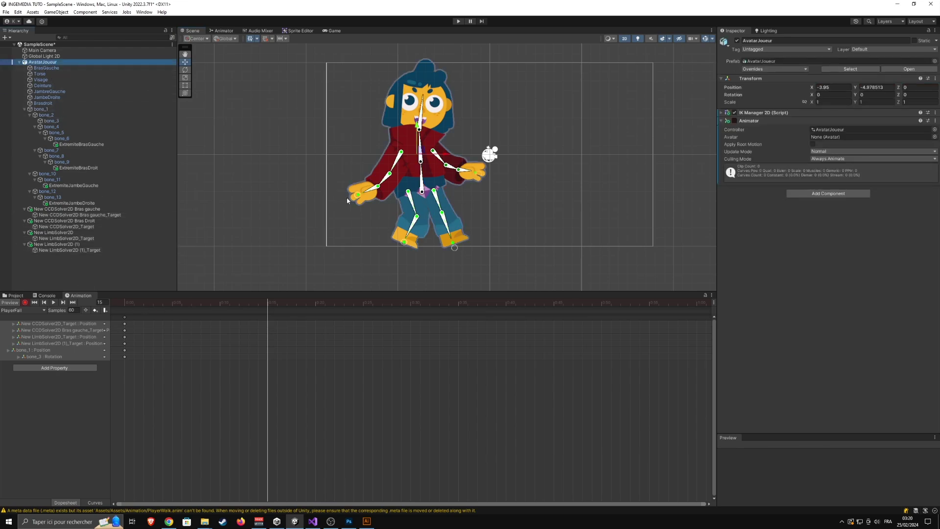
{"action": "left_click_drag", "start_coordinate": [357, 196], "coordinate": [374, 199]}
{"action": "left_click_drag", "start_coordinate": [477, 179], "coordinate": [479, 182]}
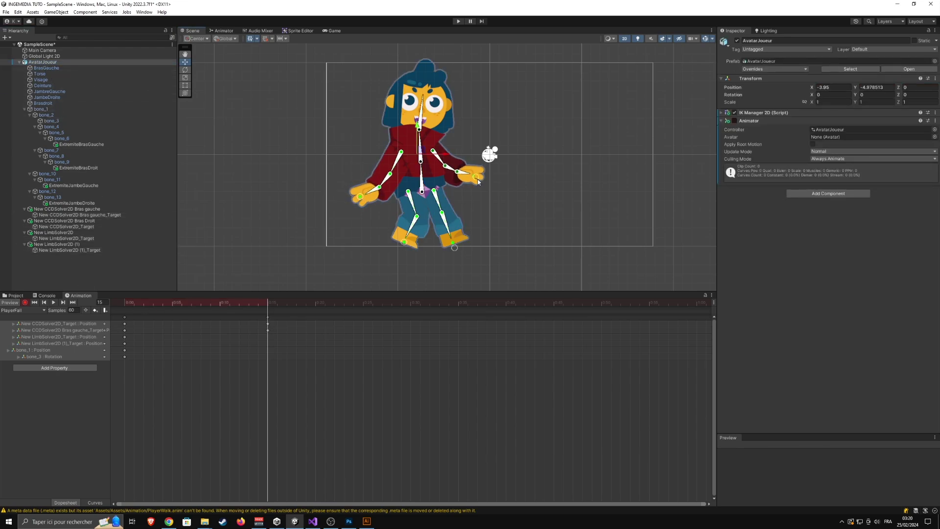
{"action": "left_click_drag", "start_coordinate": [454, 251], "coordinate": [394, 245]}
- Copy the frame 0 keyframes of PlayerFall to frame 30, stop recording and play the fall
{"action": "left_click_drag", "start_coordinate": [142, 383], "coordinate": [116, 313]}
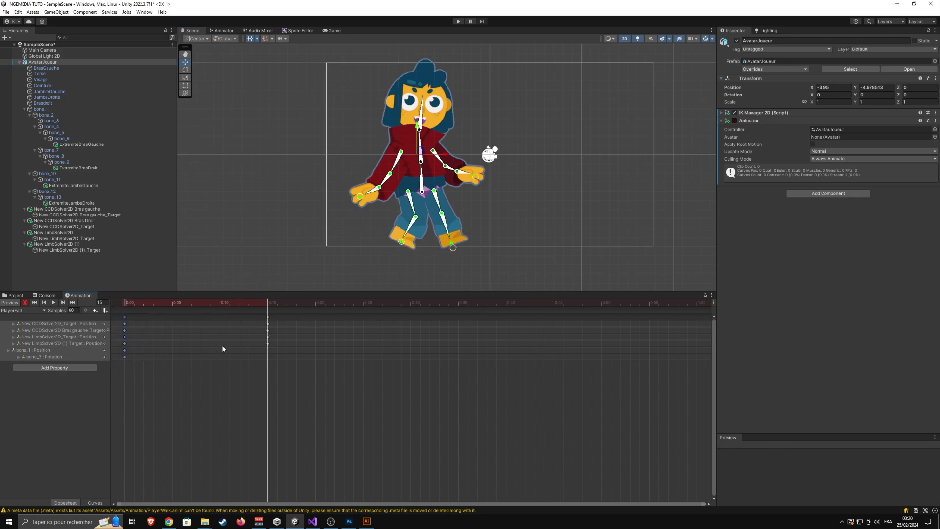
{"action": "left_click", "coordinate": [411, 303]}
{"action": "key", "text": "ctrl+v"}
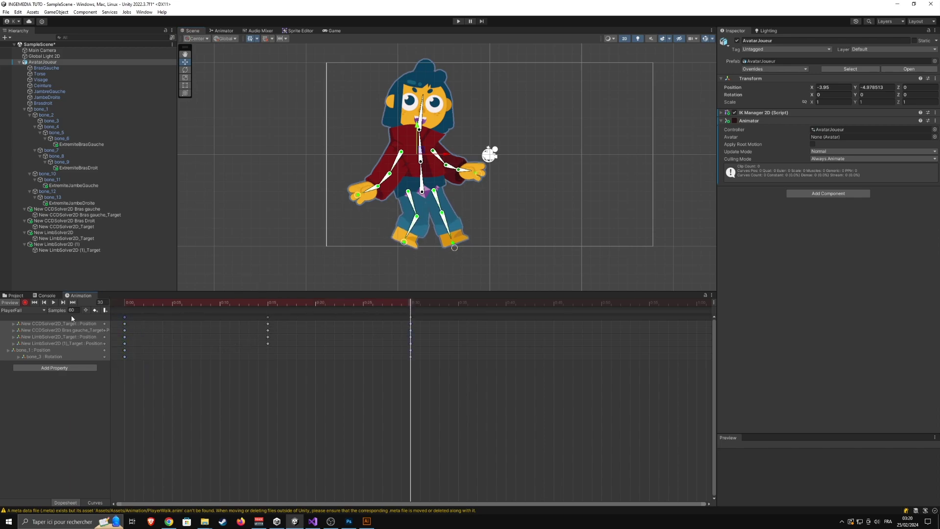
{"action": "left_click", "coordinate": [26, 303]}
{"action": "left_click", "coordinate": [54, 303]}
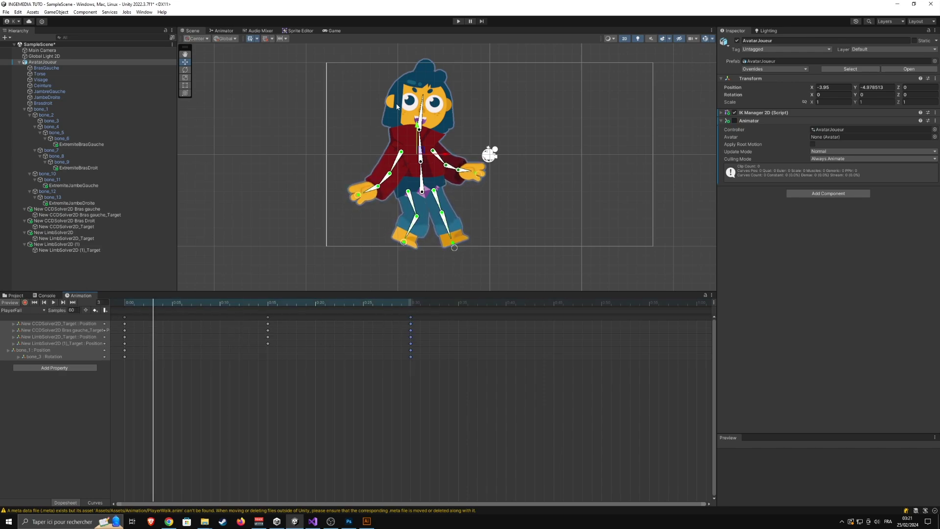
- Resume recording at frame 15 and rotate the head bone bone_3 to about Z -5.01
{"action": "left_click", "coordinate": [268, 304]}
{"action": "left_click", "coordinate": [24, 303]}
{"action": "left_click_drag", "start_coordinate": [418, 120], "coordinate": [421, 119]}
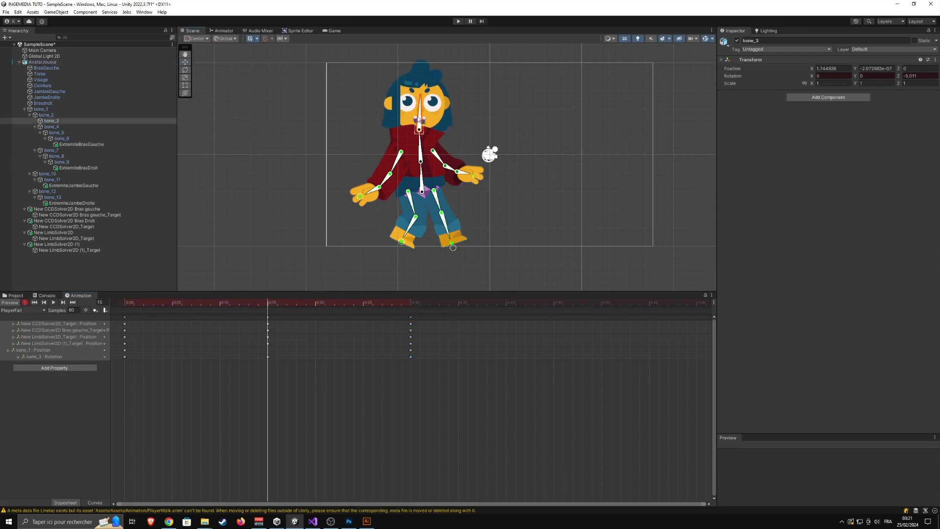
- Reapply the frame 0 keyframes at frame 30 of PlayerFall, stop recording and play back the whole character's fall
{"action": "left_click_drag", "start_coordinate": [192, 394], "coordinate": [111, 314]}
{"action": "left_click", "coordinate": [413, 303]}
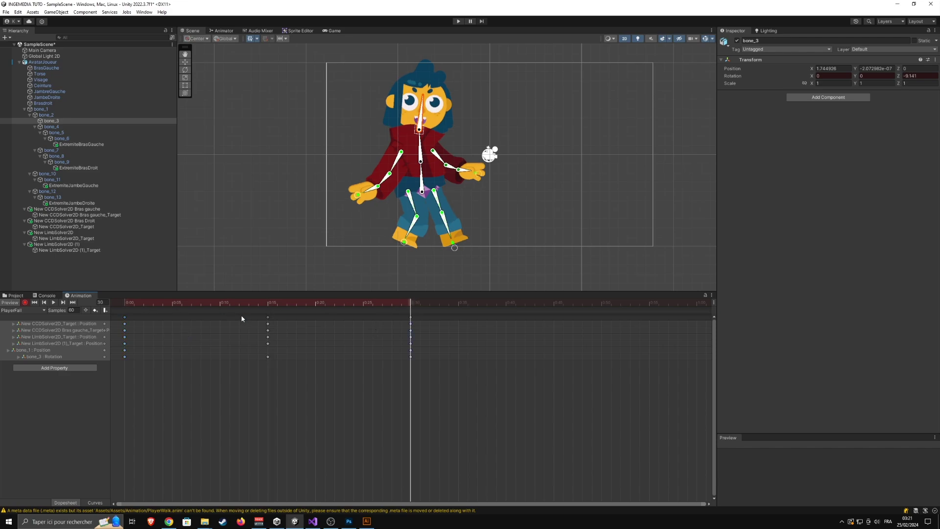
{"action": "left_click", "coordinate": [25, 302]}
{"action": "left_click", "coordinate": [53, 302]}
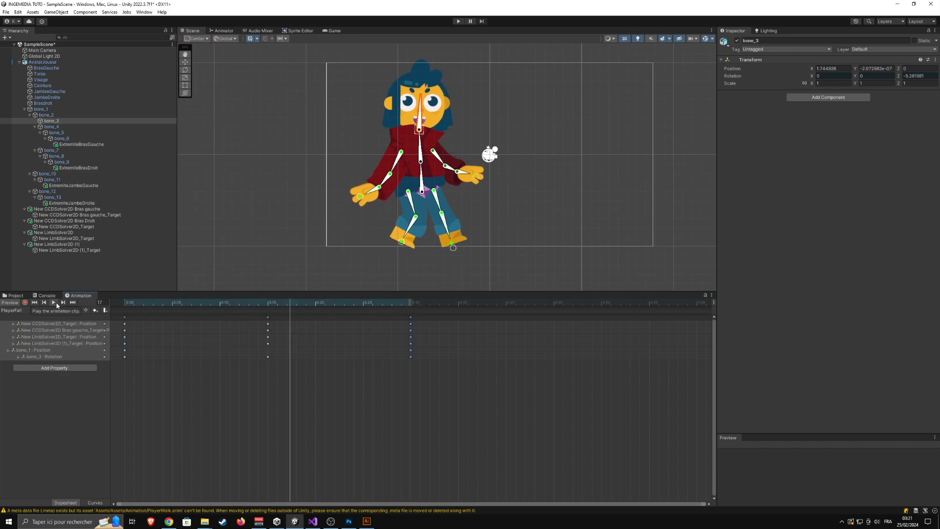
{"action": "scroll", "coordinate": [280, 201], "scroll_direction": "down", "scroll_amount": 3}
{"action": "middle_click_drag", "start_coordinate": [258, 212], "coordinate": [304, 206]}
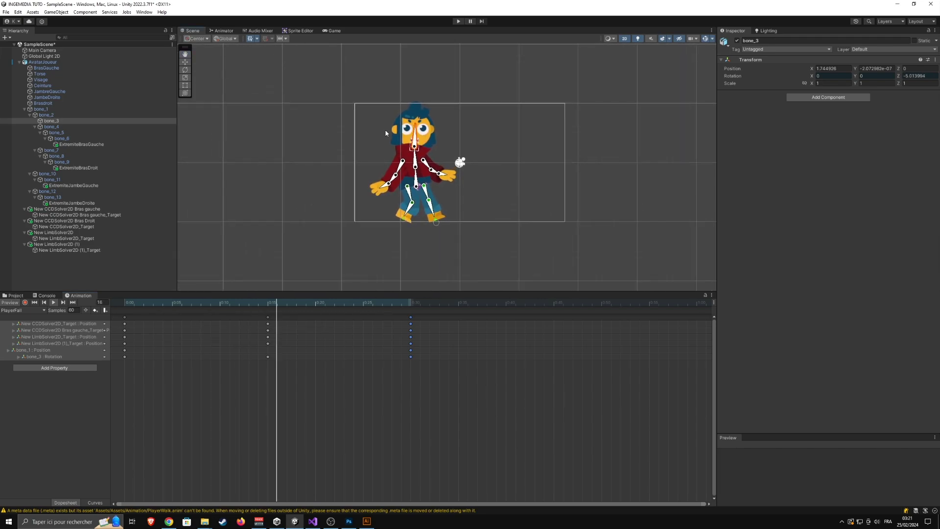